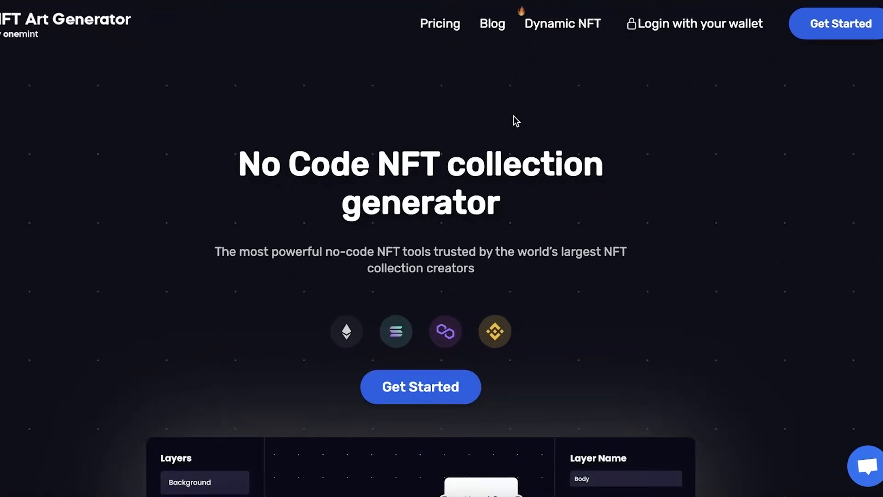
Look over the NFT Art Generator landing page, including its featured collections, and open the collection generator
scroll(515, 126, "down", 5)
scroll(520, 128, "down", 4)
scroll(632, 158, "down", 10)
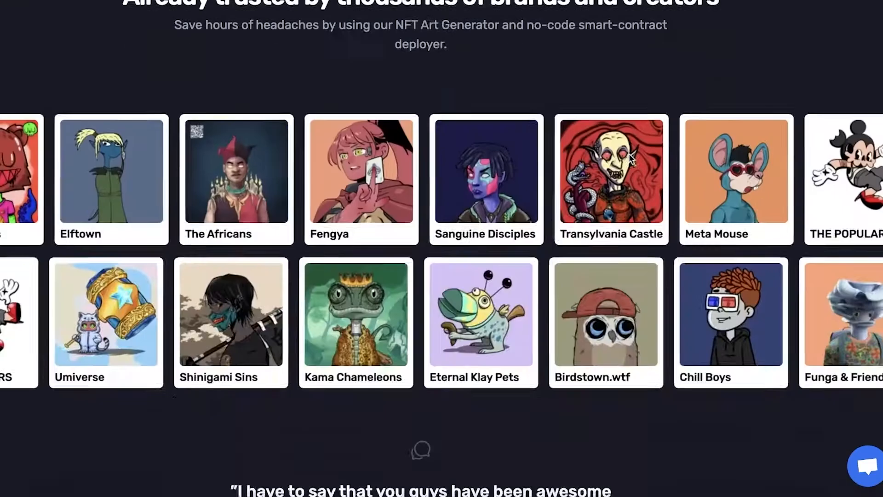
scroll(627, 155, "up", 10)
scroll(627, 153, "up", 8)
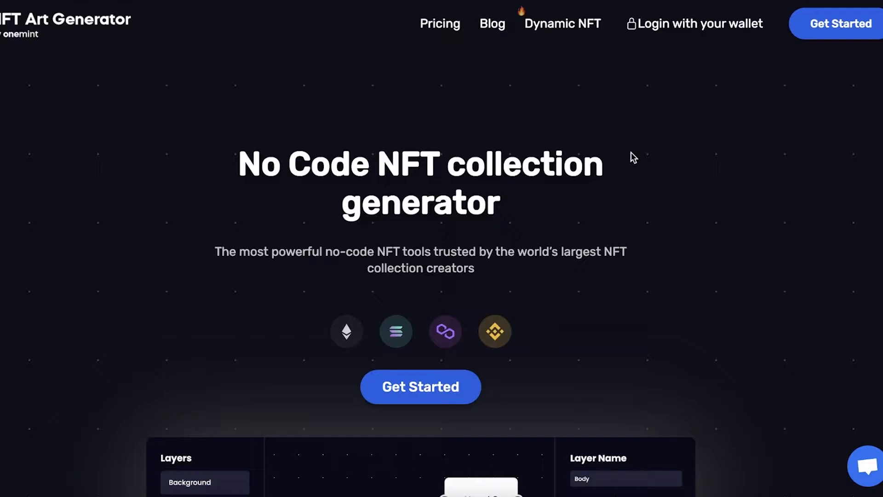
scroll(631, 153, "down", 2)
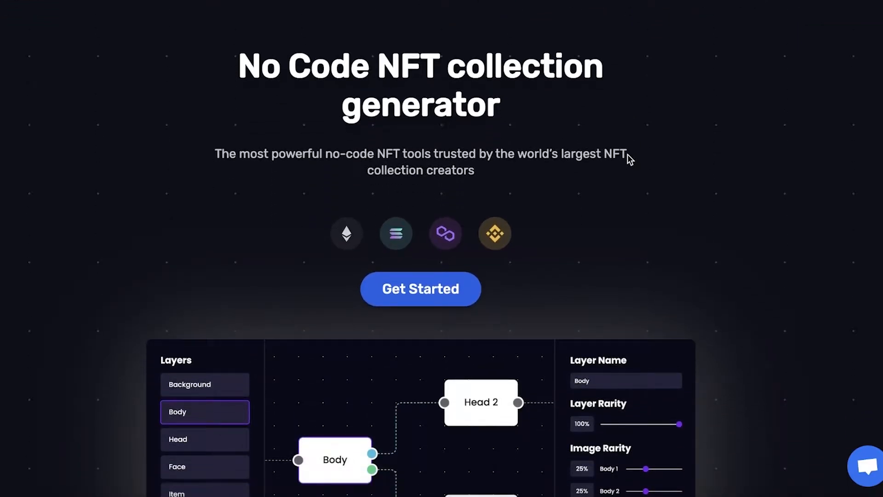
scroll(627, 154, "up", 2)
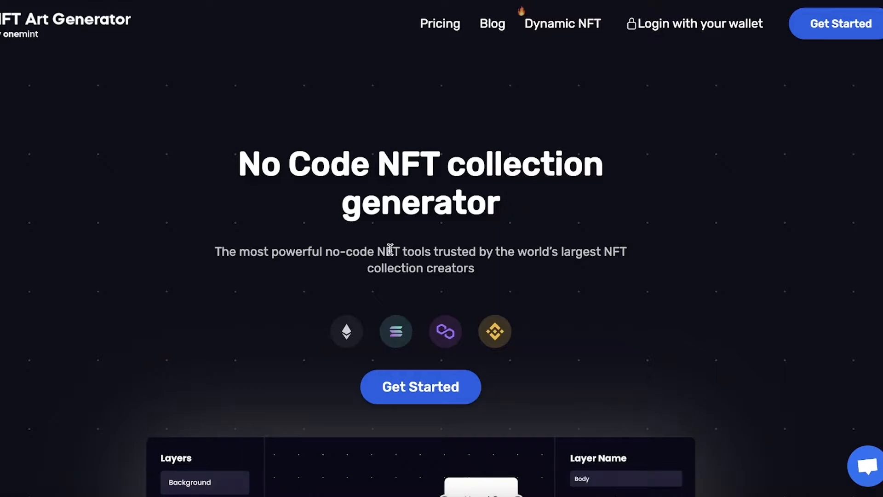
left_click(436, 386)
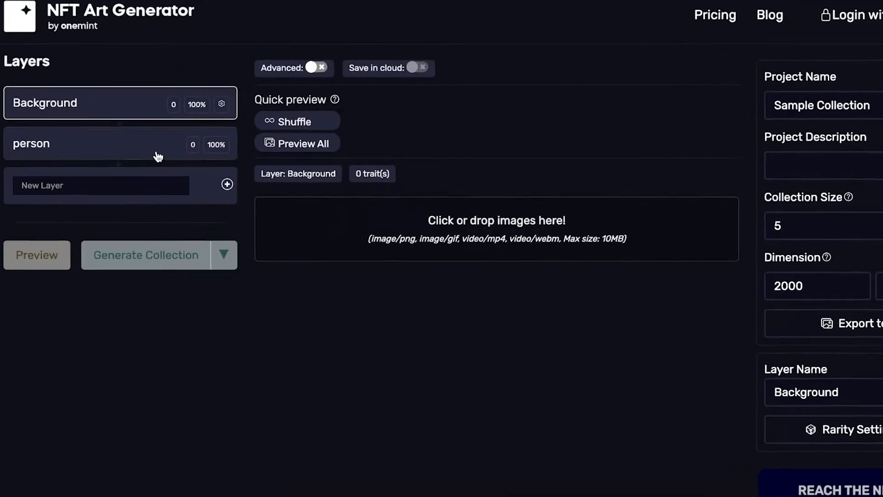
Look through the Background and person layers and the project settings for collection size and dimensions
left_click(155, 152)
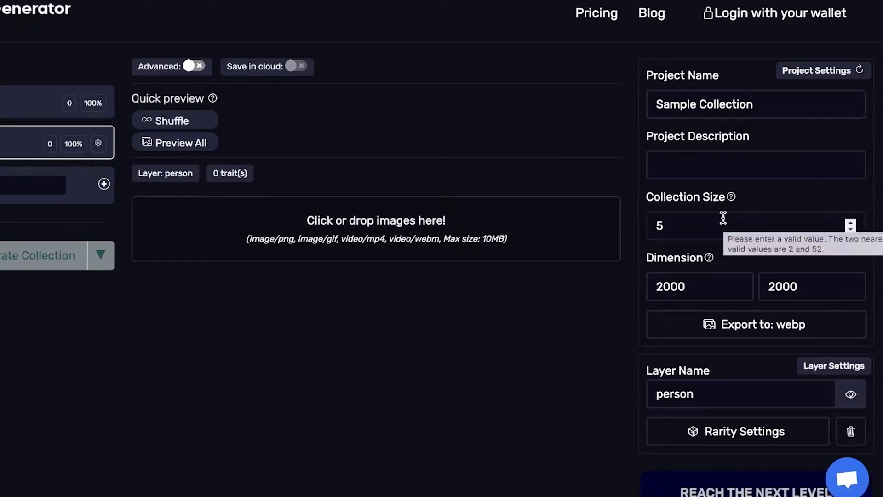
scroll(699, 291, "down", 7)
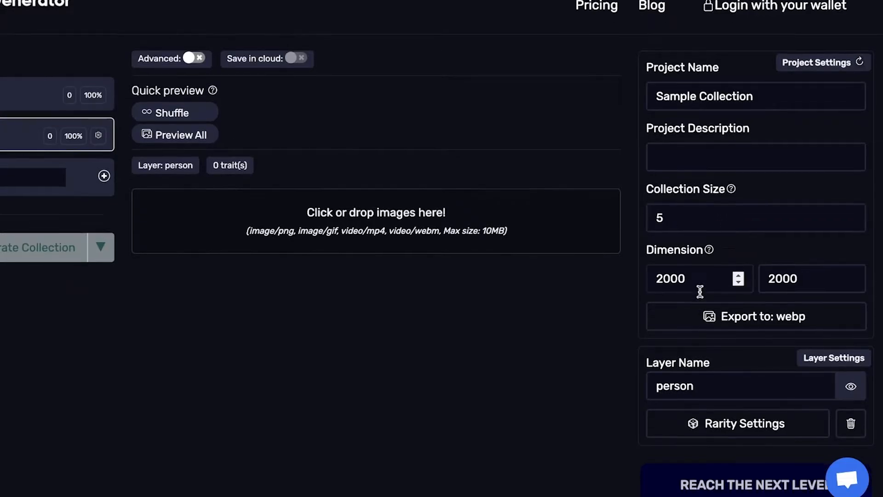
scroll(700, 290, "up", 4)
scroll(543, 265, "up", 3)
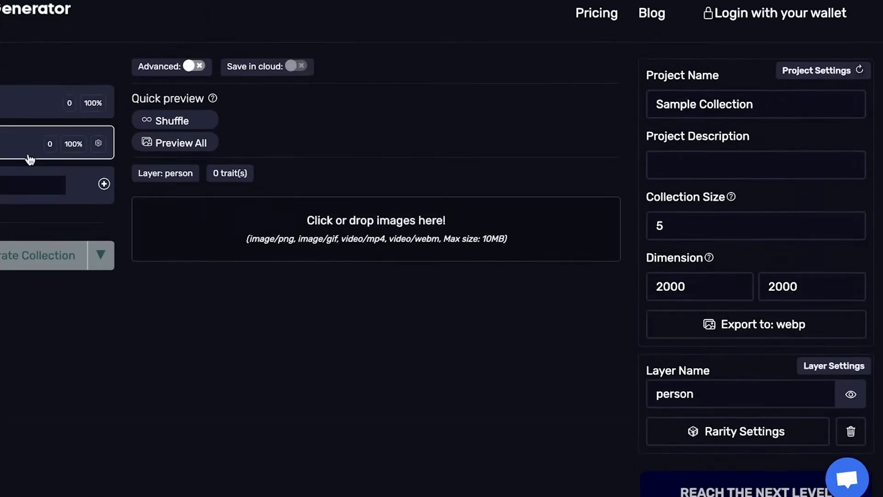
left_click(4, 114)
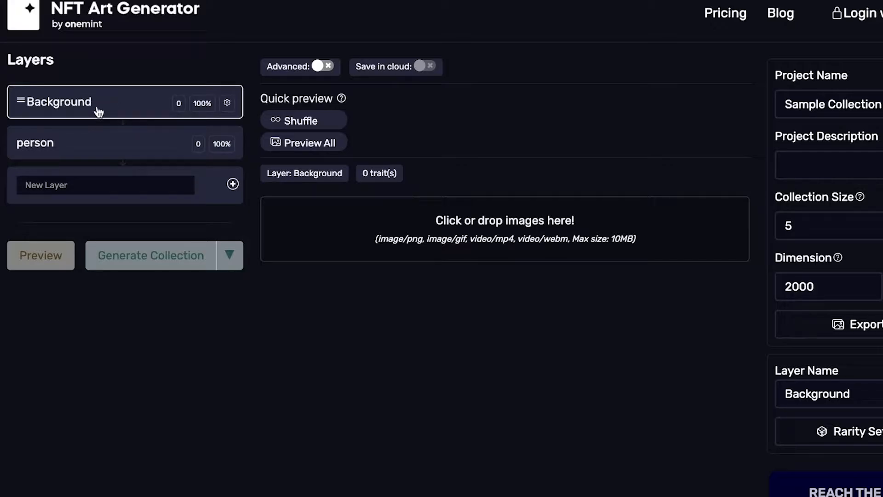
left_click(192, 139)
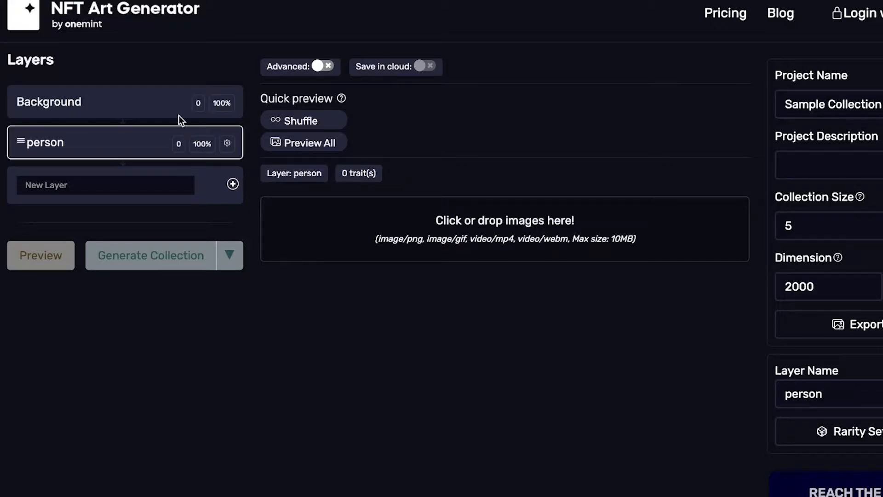
left_click(179, 115)
left_click(431, 222)
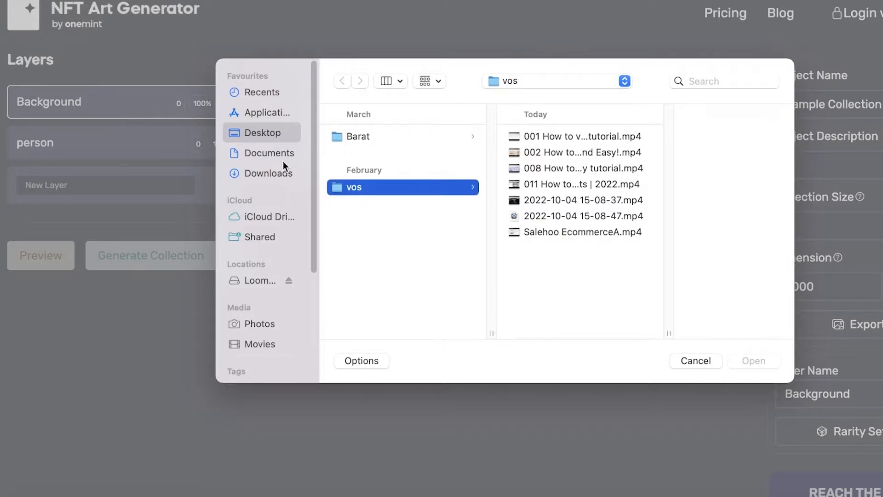
left_click(283, 161)
left_click(276, 173)
left_click(356, 156)
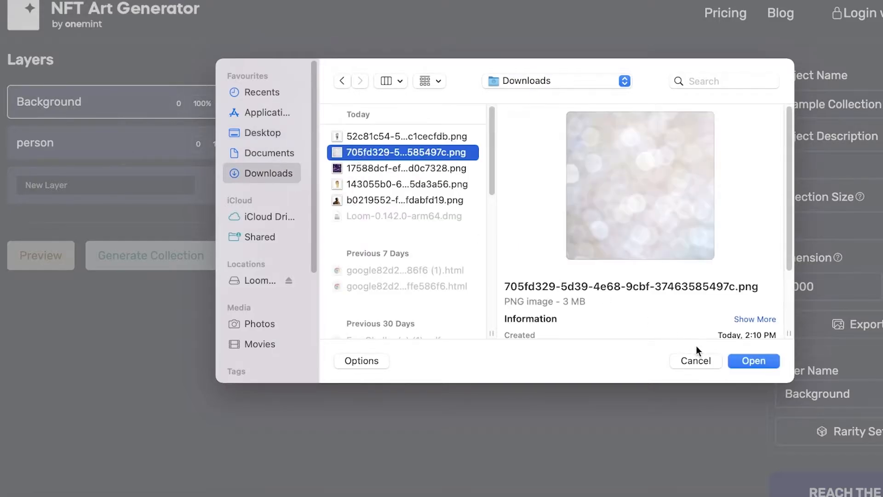
left_click(748, 361)
Add 17588dcf-efed-4628-b7d2-6599dd0c7328.png as a second trait of the Background layer
left_click(495, 402)
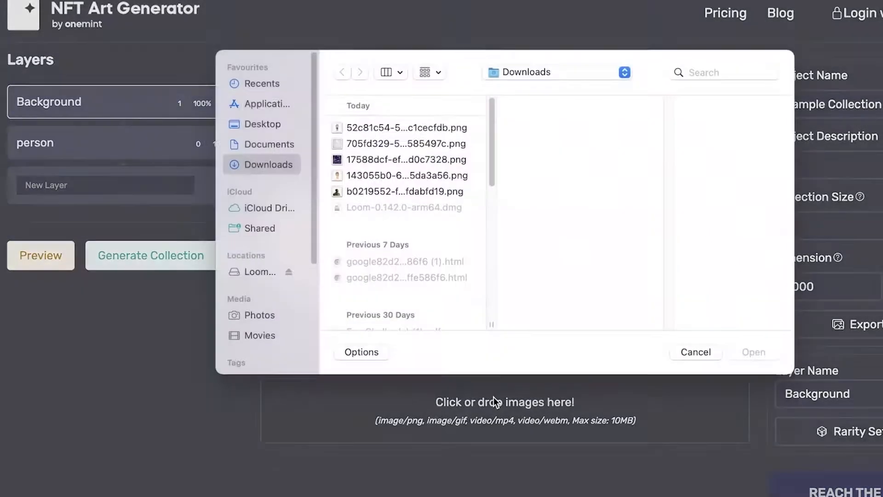
left_click(414, 160)
left_click(754, 352)
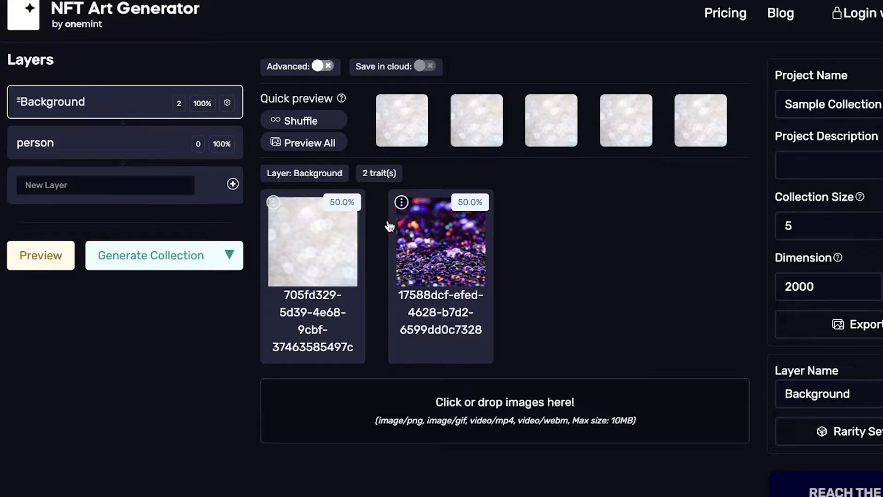
Compare the pale and purple Background traits by selecting each in turn for the quick preview
left_click(417, 251)
left_click(327, 255)
left_click(467, 265)
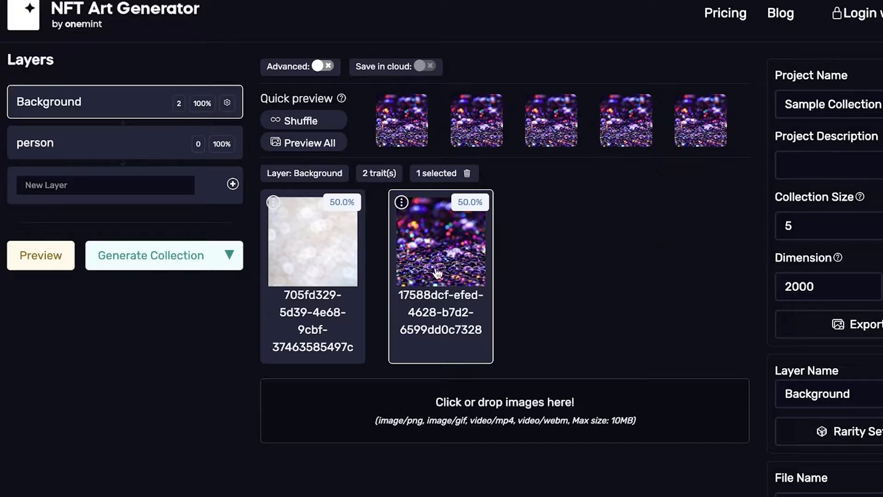
left_click(331, 244)
left_click(438, 229)
scroll(449, 257, "down", 2)
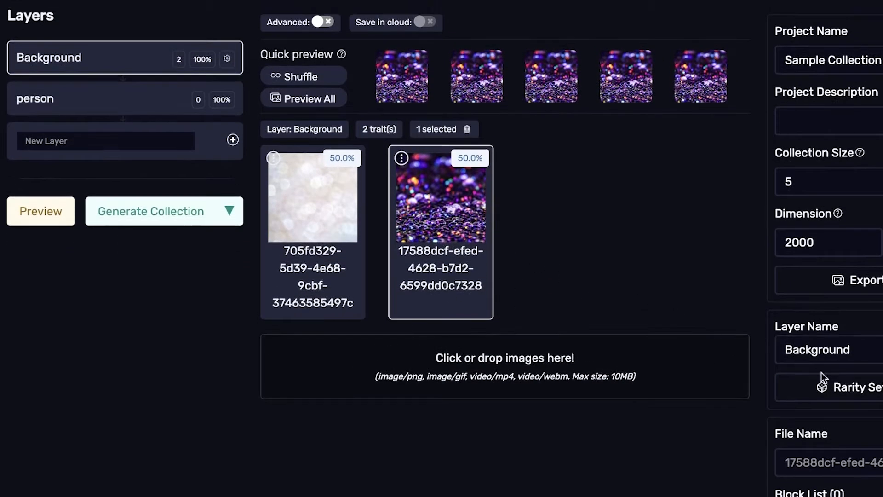
left_click(761, 389)
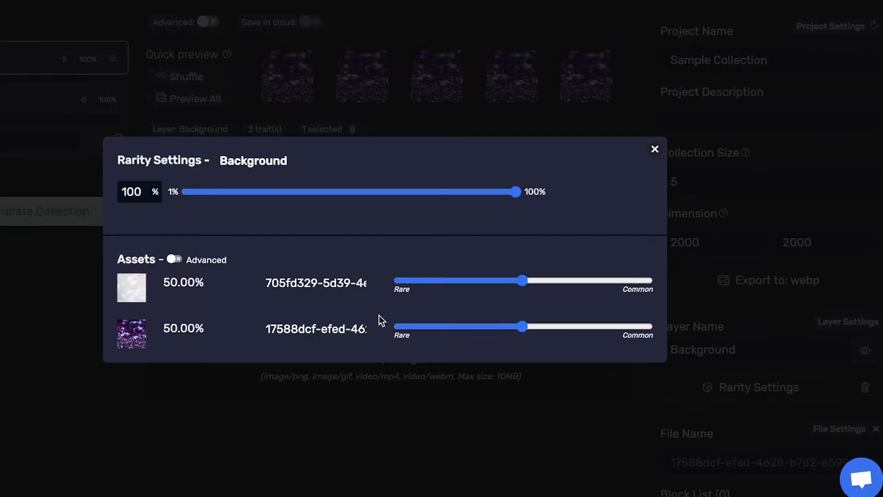
left_click(654, 149)
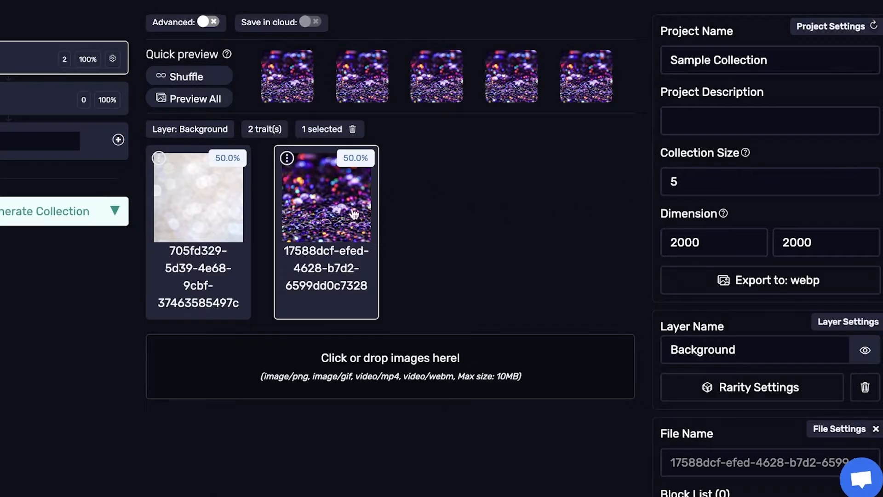
Make the purple 17588dcf trait of the Background layer rarer by setting its rarity to 13.79%
left_click(46, 59)
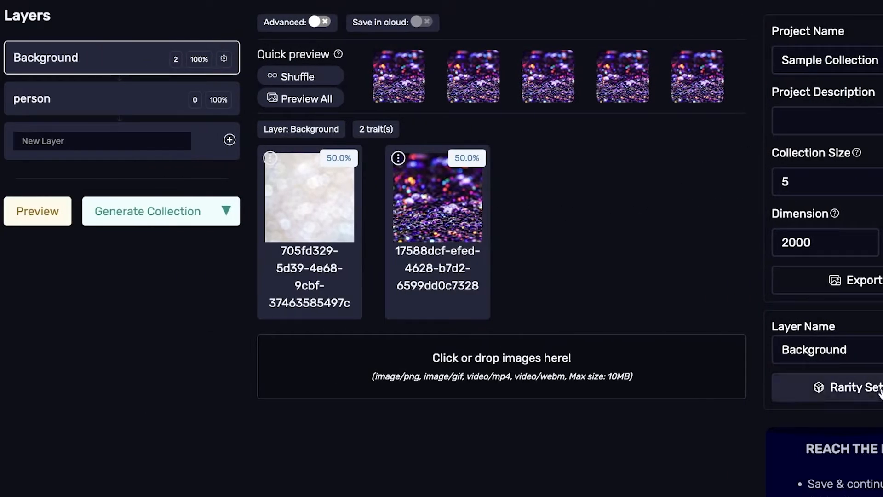
left_click(828, 387)
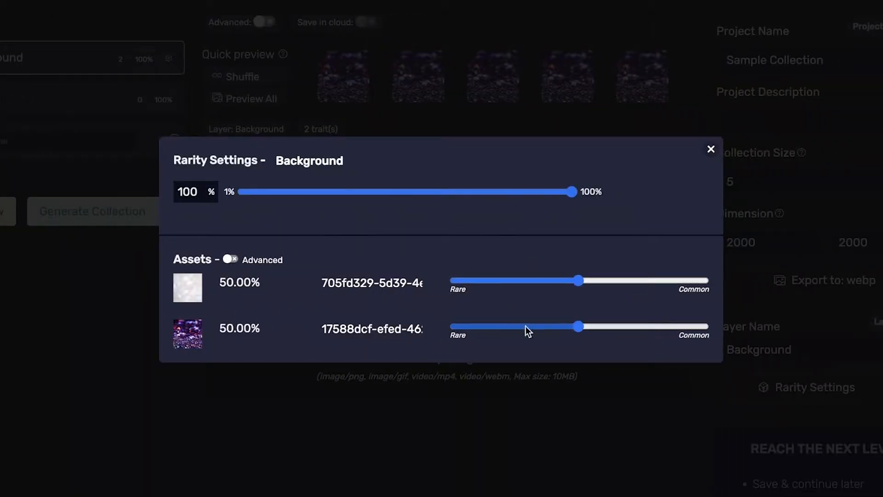
left_click_drag(575, 327, 470, 328)
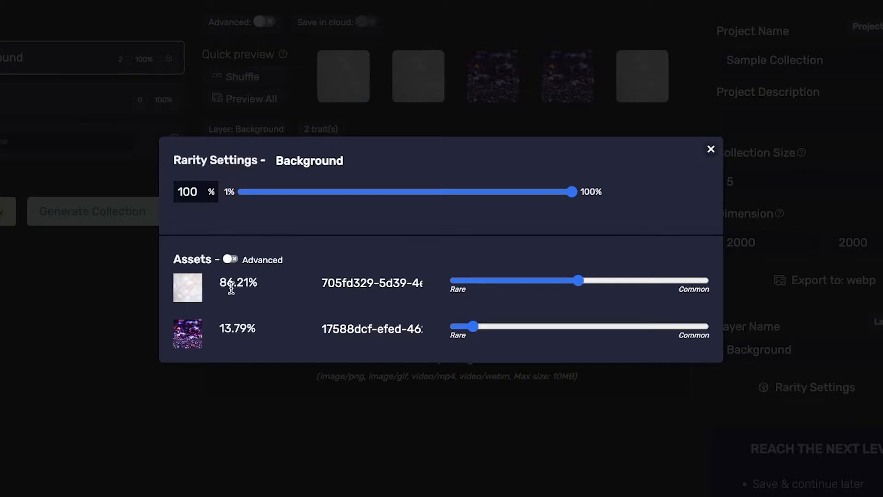
left_click(710, 149)
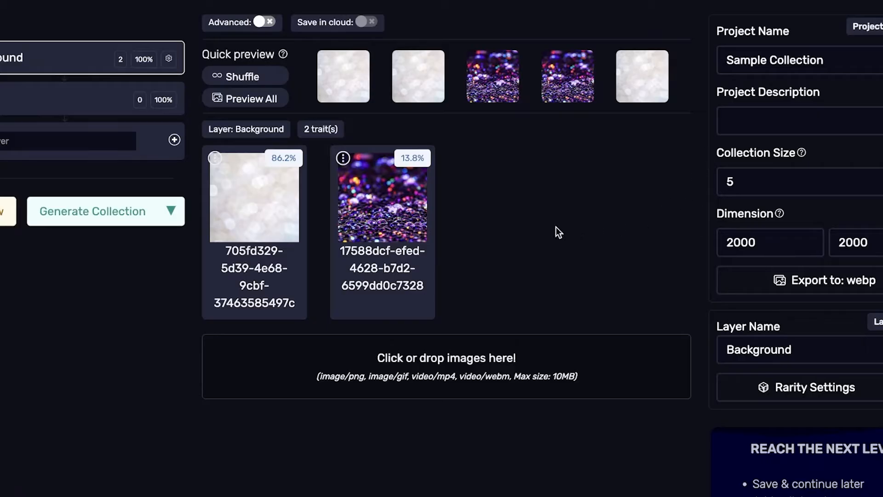
Upload the girl in the yellow dress, 143055b0-6b9d-46e1-abe6-fc5755da3a56.png, to the person layer
scroll(552, 221, "up", 1)
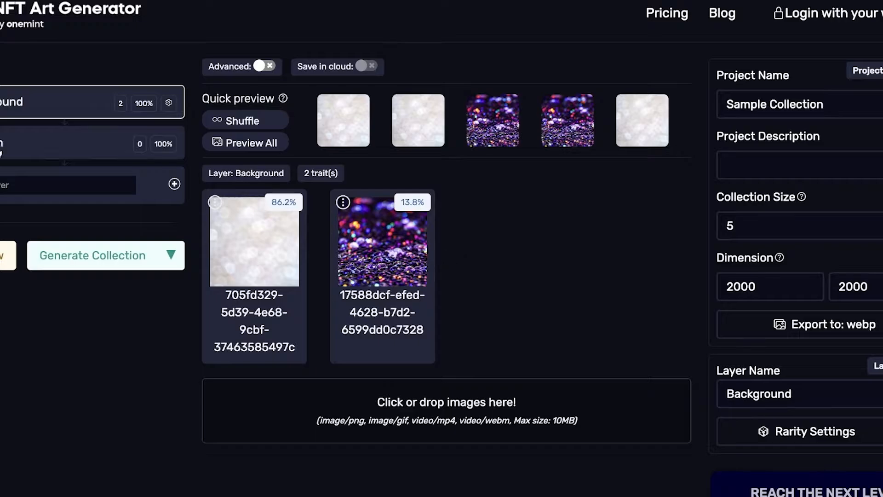
left_click(103, 144)
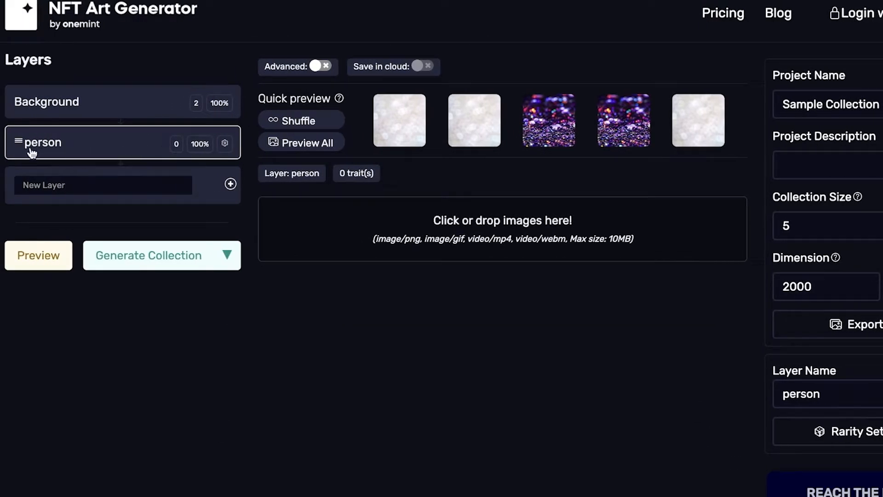
left_click(88, 185)
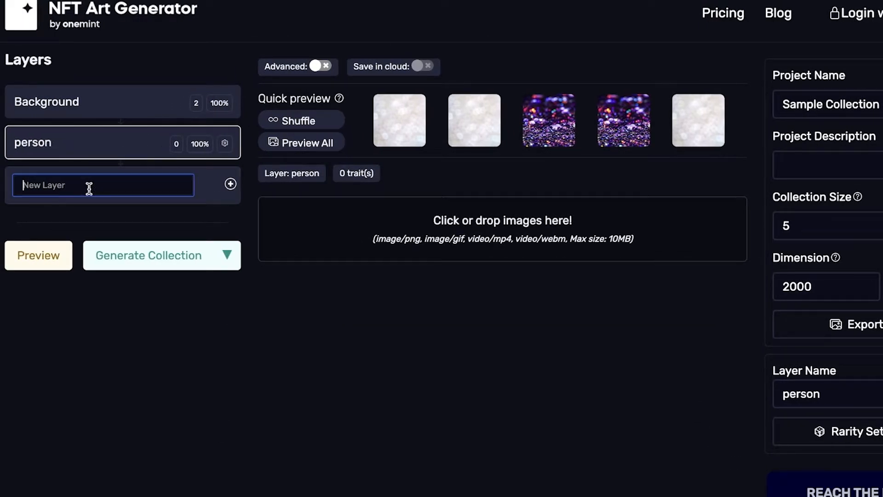
left_click(230, 183)
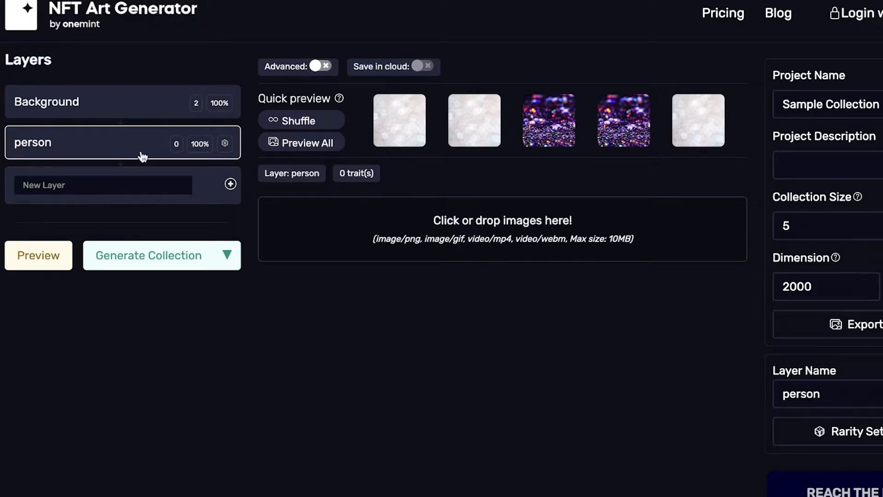
left_click(451, 235)
left_click(366, 189)
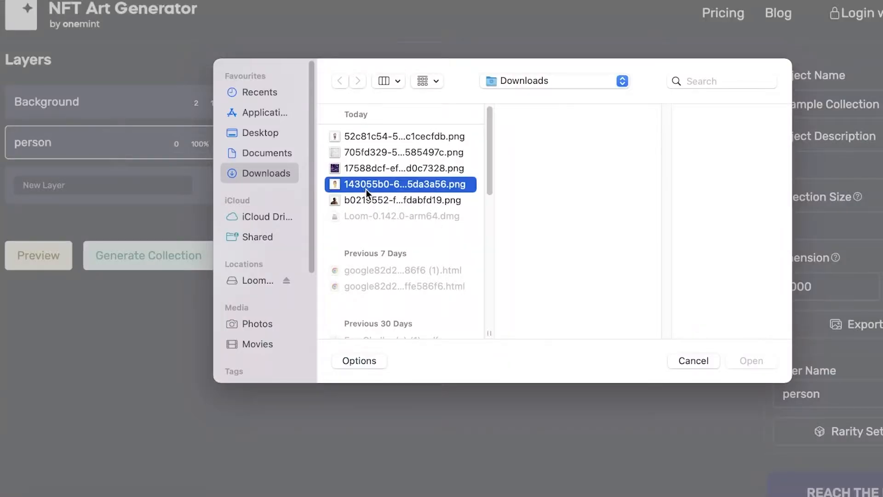
left_click(756, 363)
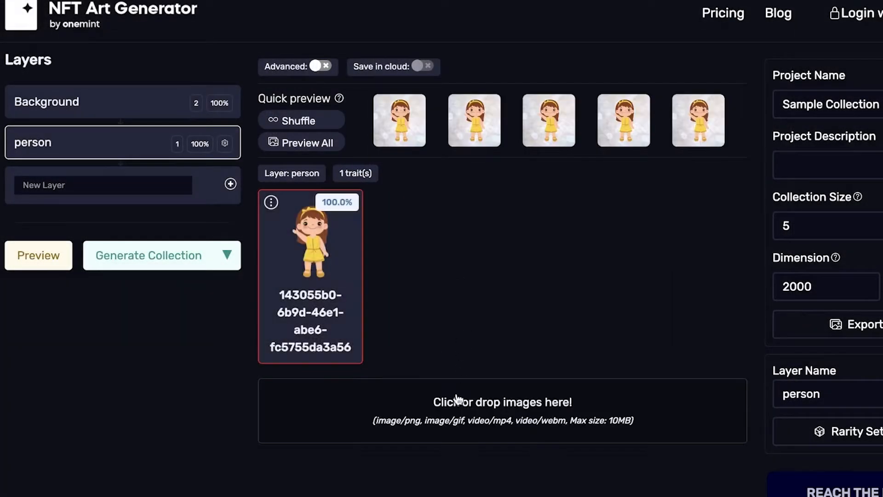
Add the man's photo b0219552-f49c-4d54-ba1b-0186fdabfd19.png and the pink-haired character 52c81c54-5da7-4883-abf0-b9c6c1cecfdb.png to the person layer
left_click(457, 400)
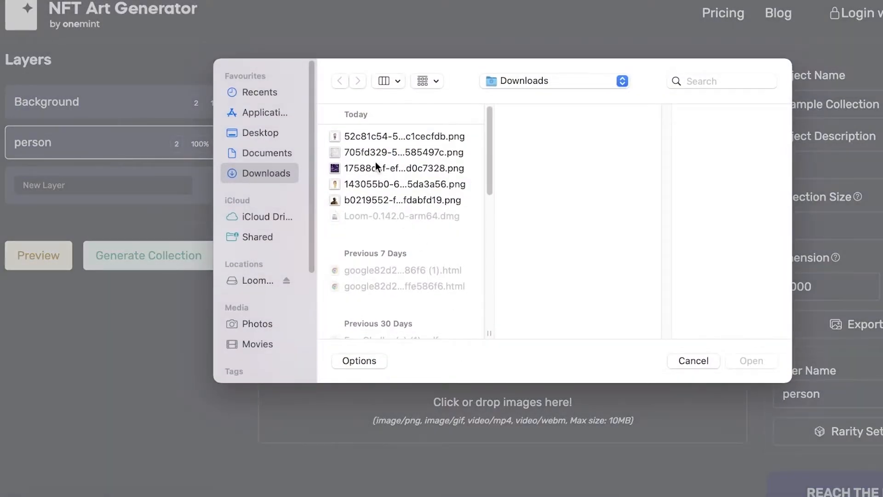
left_click(379, 136)
left_click(771, 355)
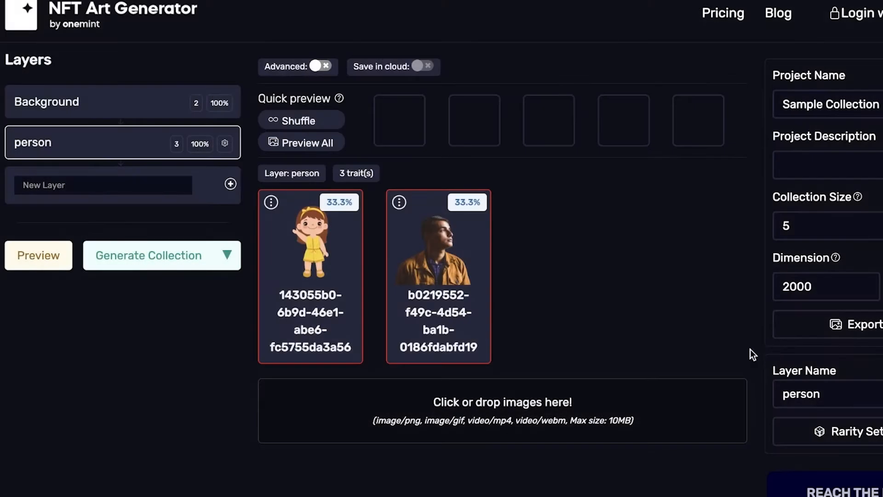
Make the girl in the yellow dress the rarest person trait by setting its rarity to 8.26%
scroll(711, 258, "down", 1)
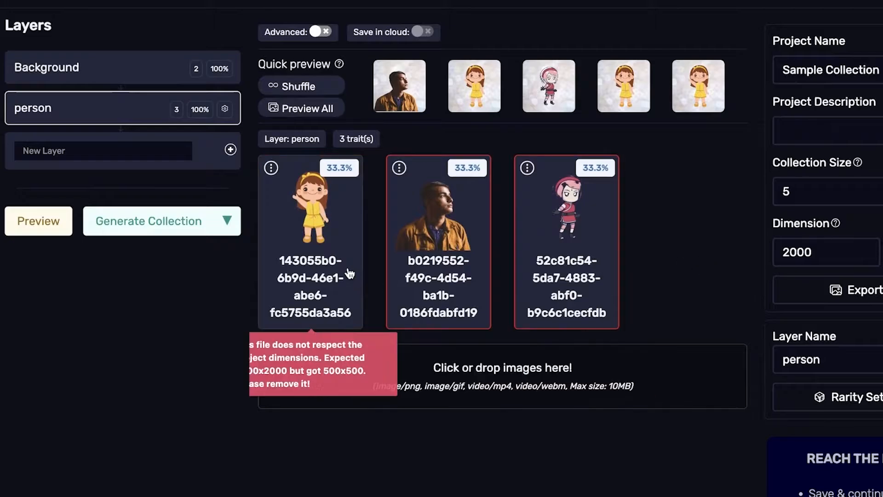
mouse_move(607, 236)
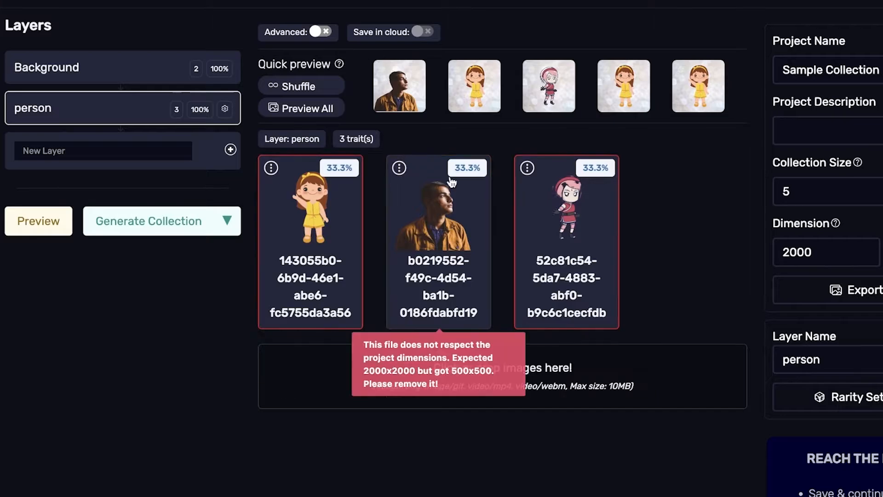
left_click(817, 397)
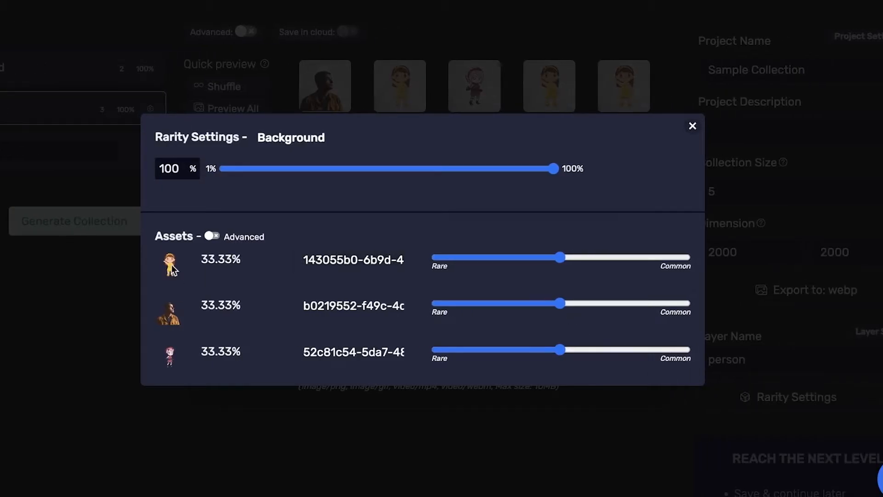
left_click(211, 236)
left_click(212, 237)
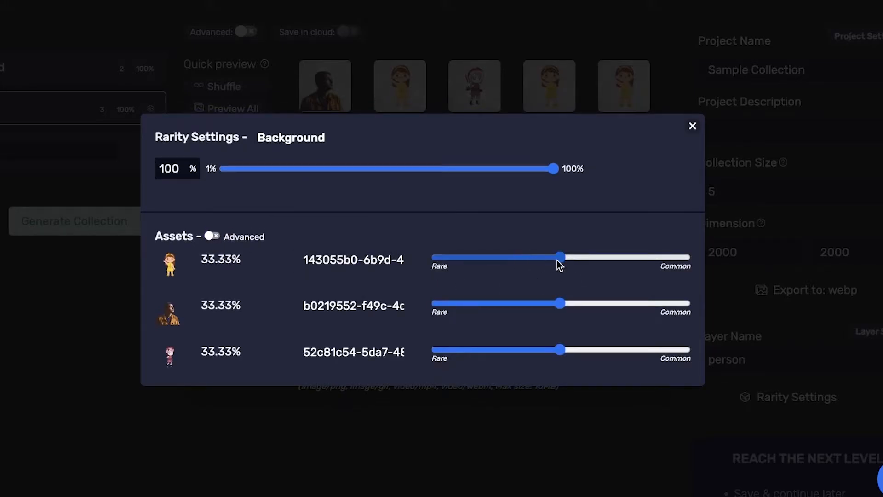
left_click_drag(556, 260, 456, 271)
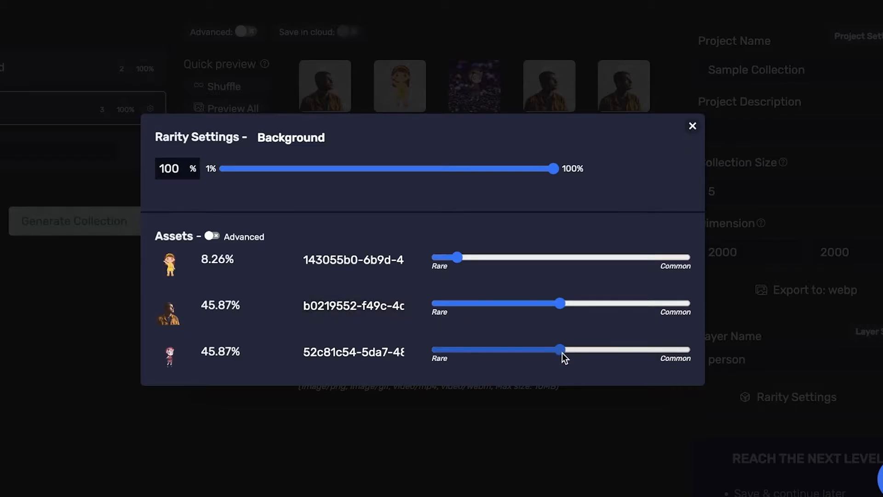
Set the pink-haired character to the most common person trait at 53.57% and the girl in the yellow dress to 10.71%
left_click_drag(559, 351, 621, 349)
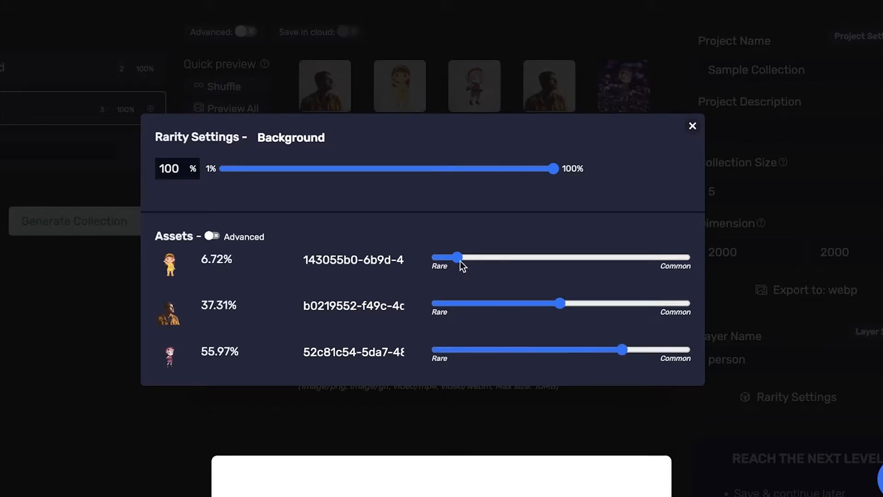
left_click_drag(458, 258, 468, 262)
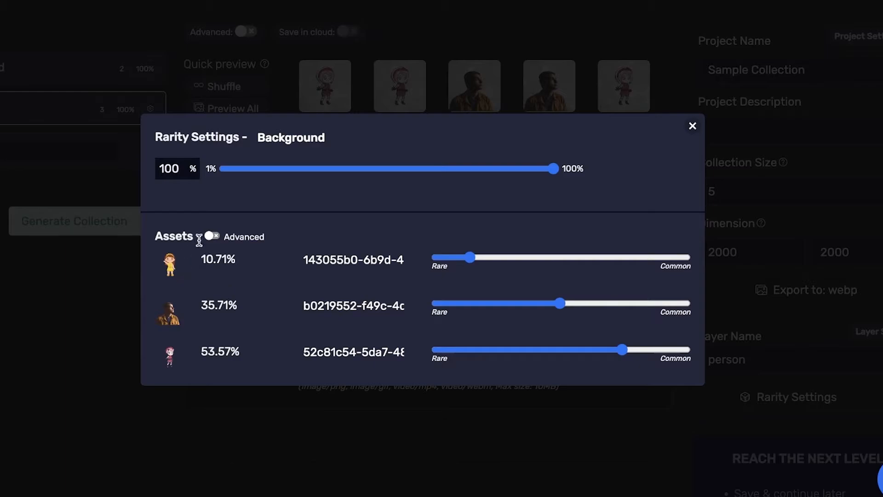
left_click(213, 236)
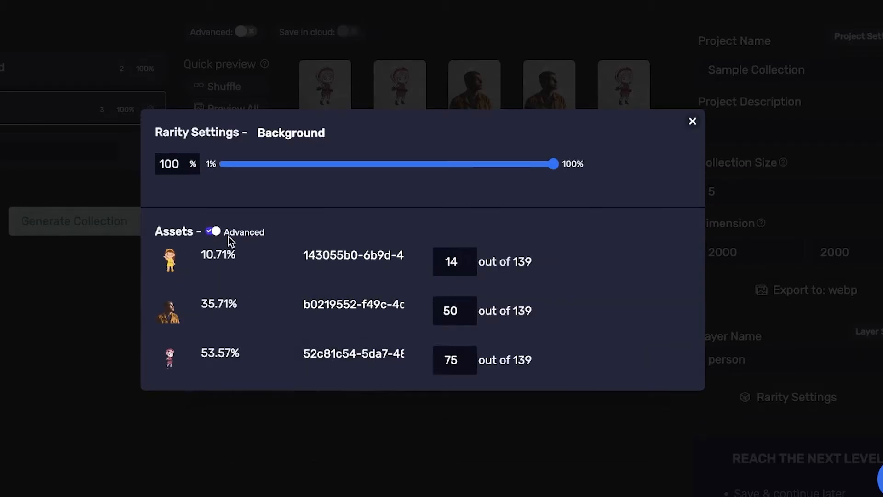
left_click(215, 232)
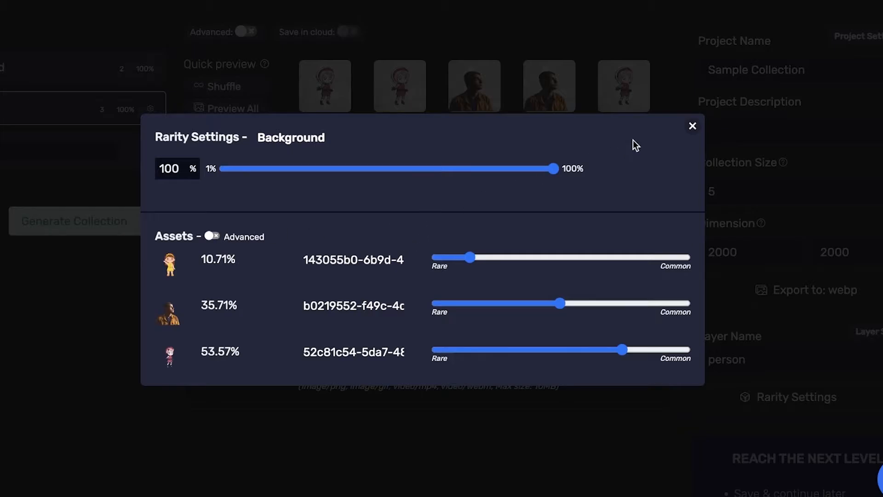
left_click(692, 125)
Examine the project name, description and collection size settings, and the uploaded traits of the Background and person layers
left_click(42, 160)
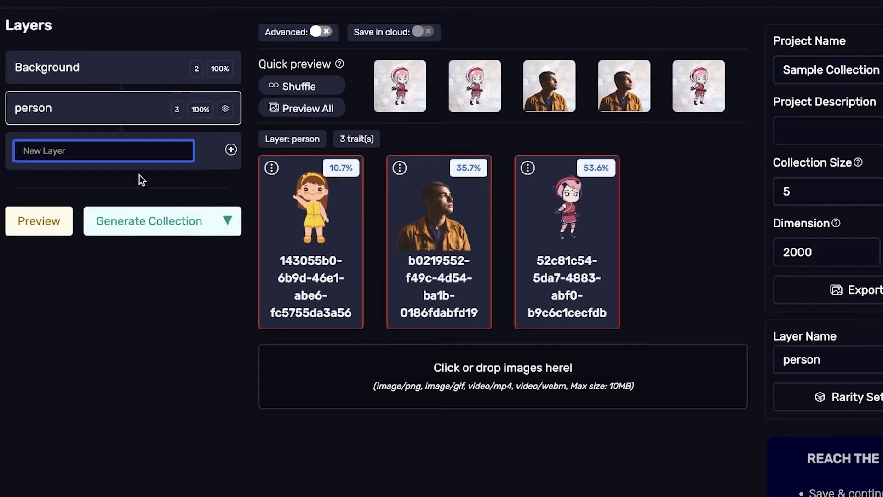
scroll(174, 142, "up", 1)
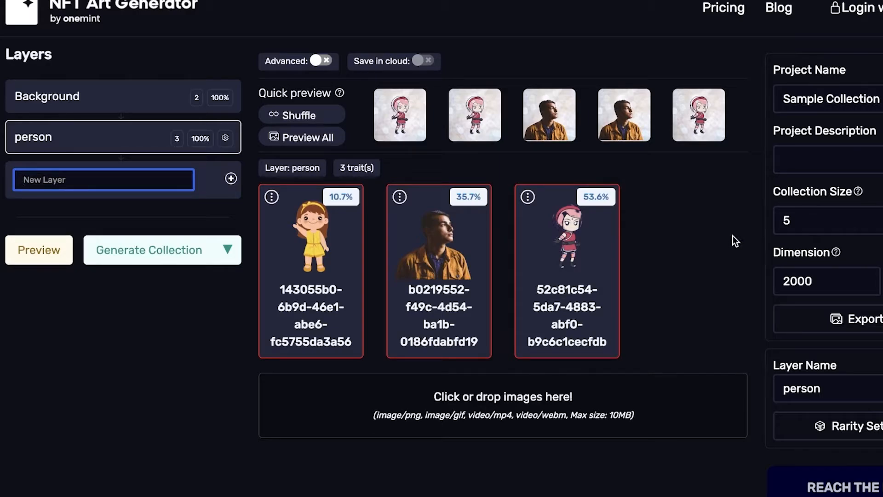
triple_click(828, 107)
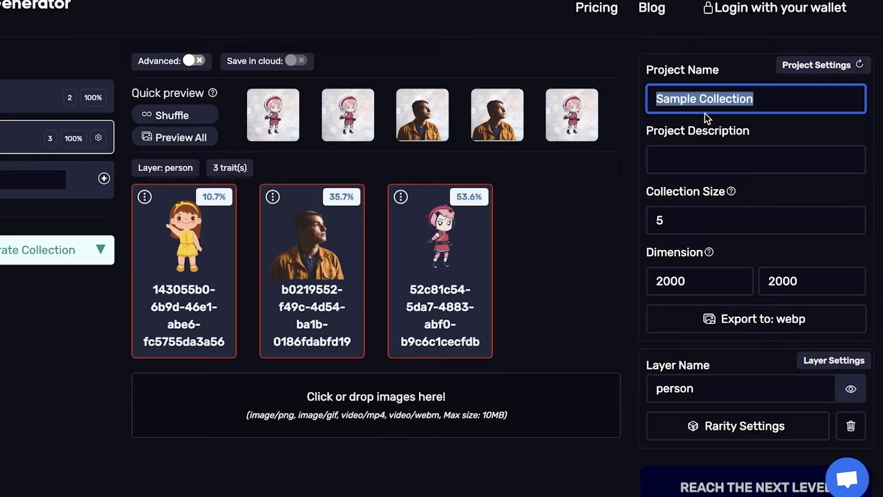
left_click(709, 151)
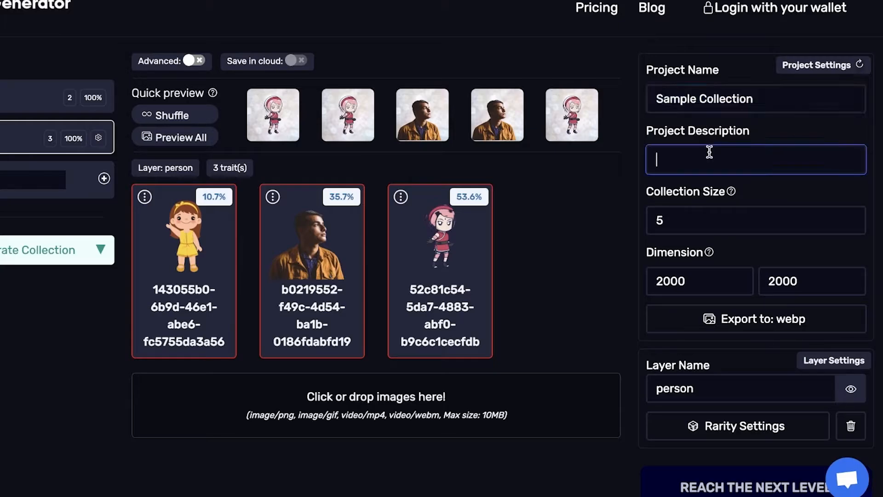
left_click(698, 225)
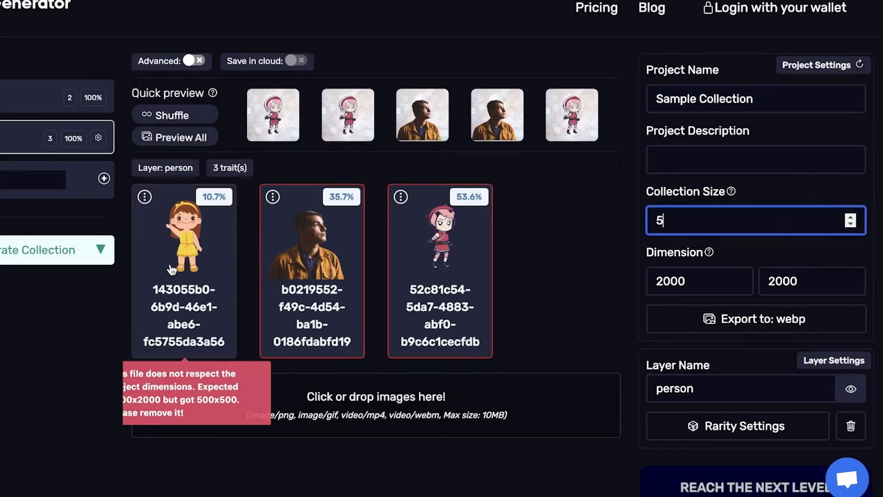
left_click(9, 96)
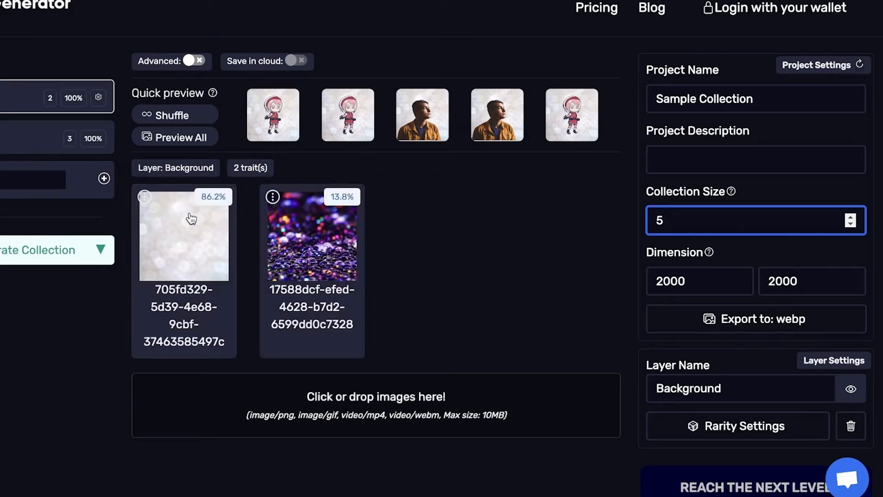
left_click(72, 136)
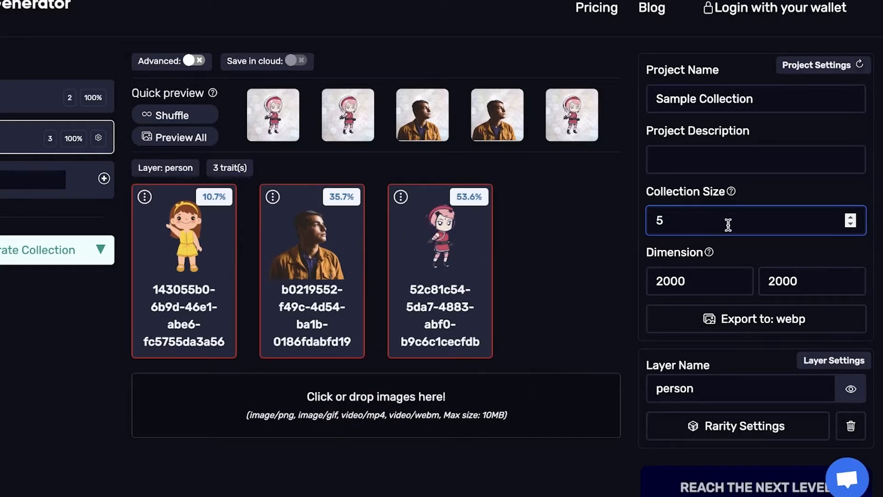
Set the collection size to 10 and try to generate the collection
key("BackSpace")
type("01")
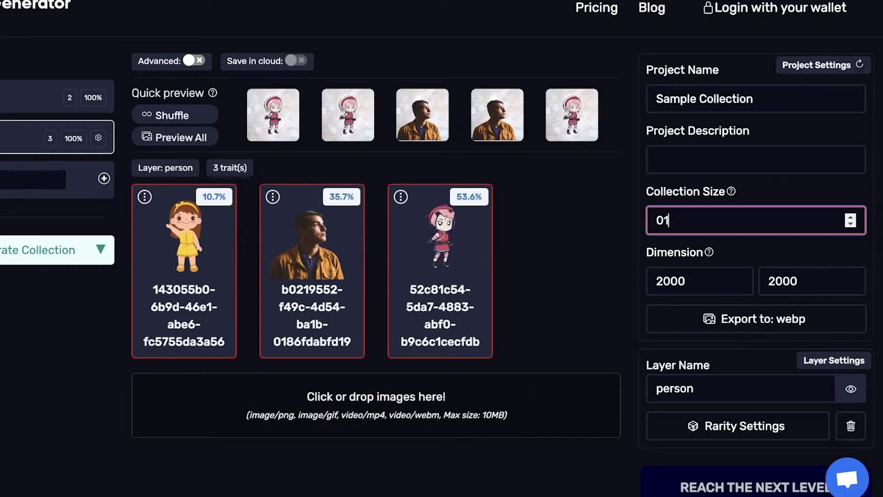
type("0")
left_click(586, 228)
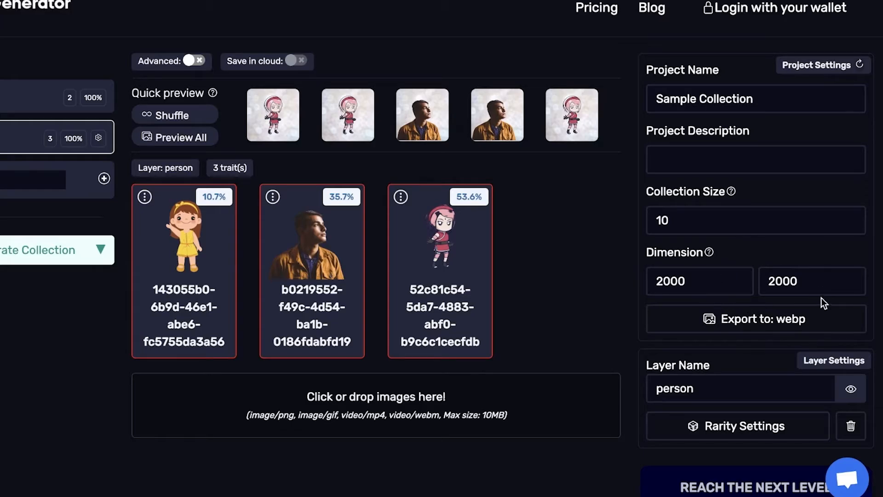
scroll(822, 300, "down", 8)
scroll(798, 312, "up", 8)
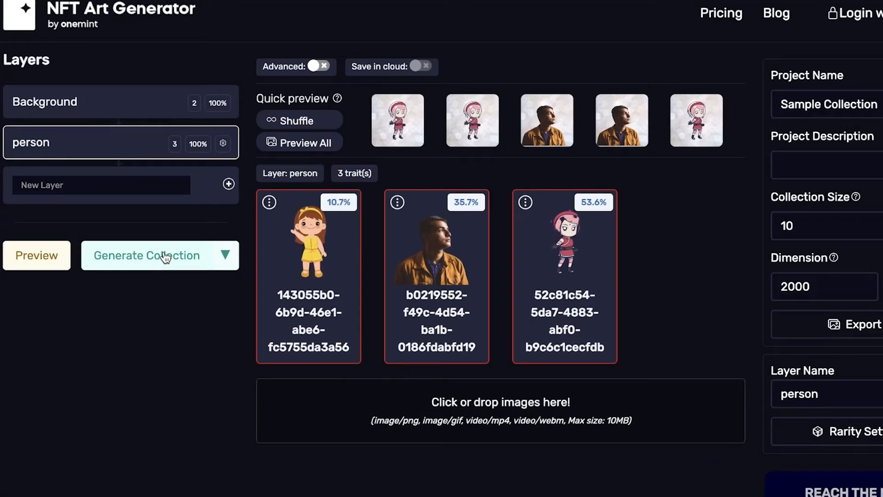
left_click(166, 258)
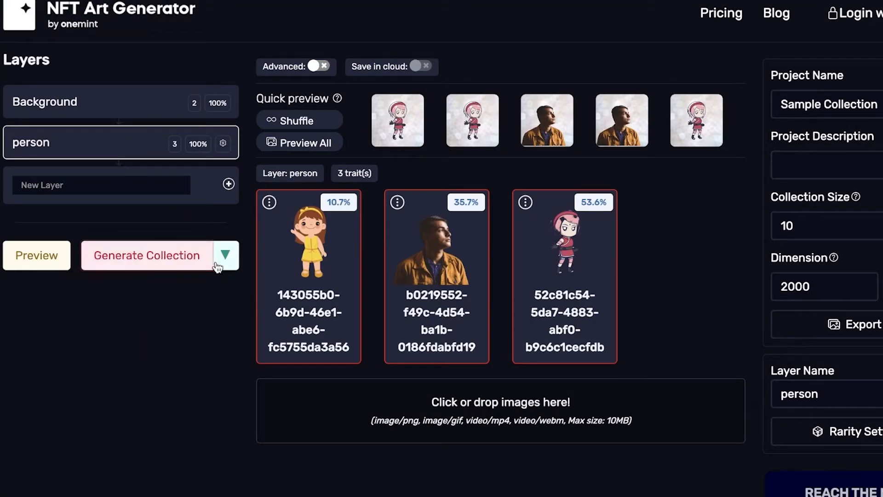
left_click(151, 256)
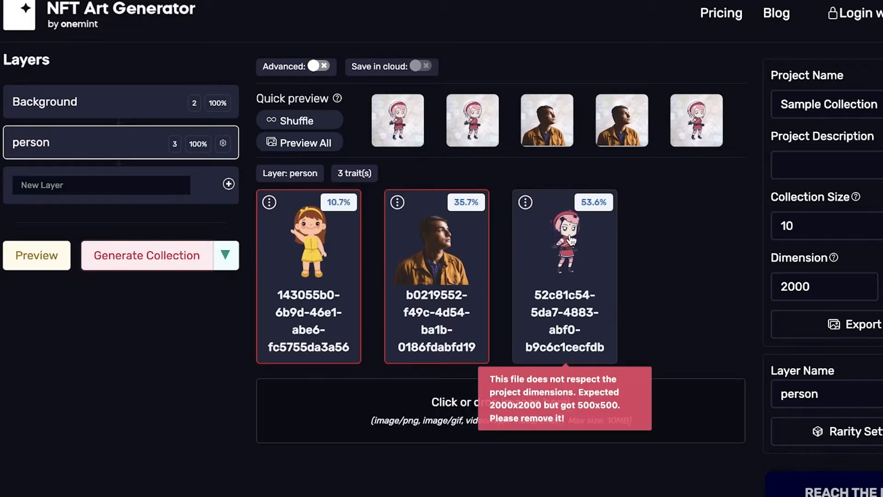
Set the collection size to 06 and generate the collection
left_click(829, 232)
key("BackSpace")
key("BackSpace")
type("06")
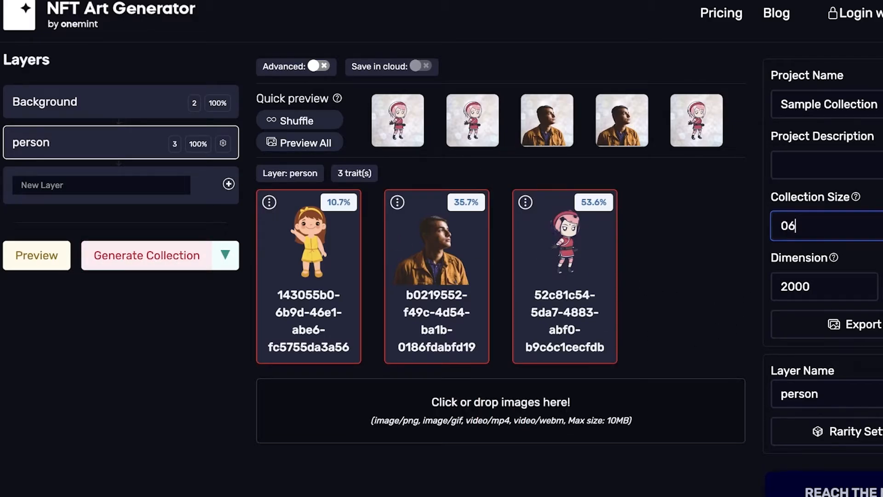
left_click(699, 236)
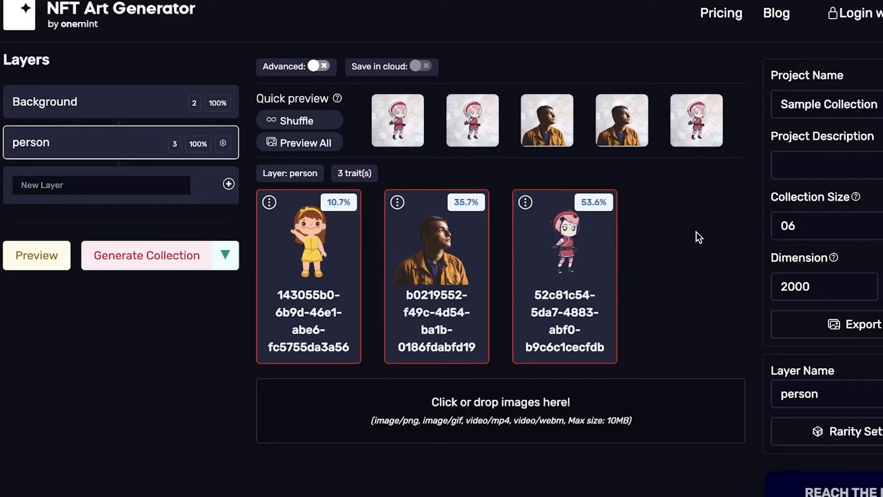
left_click(131, 254)
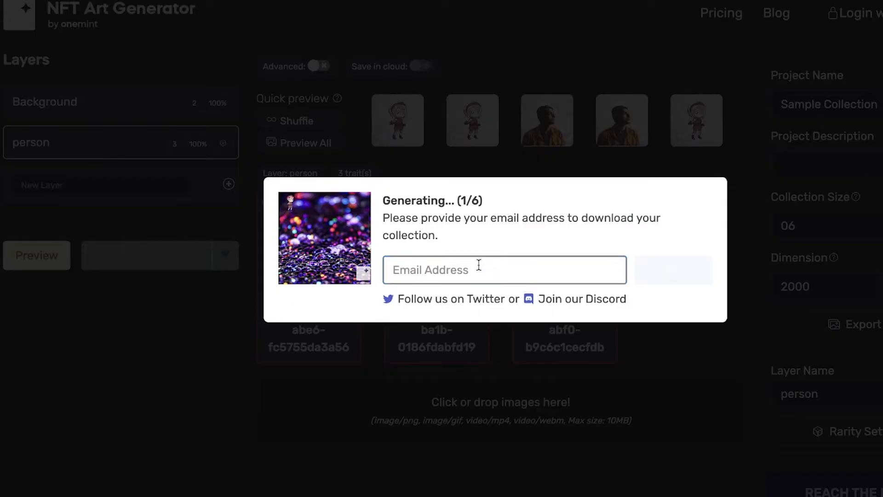
Fill in the e-mail address requested for the generated collection and download its zip file
left_click(590, 274)
left_click(593, 304)
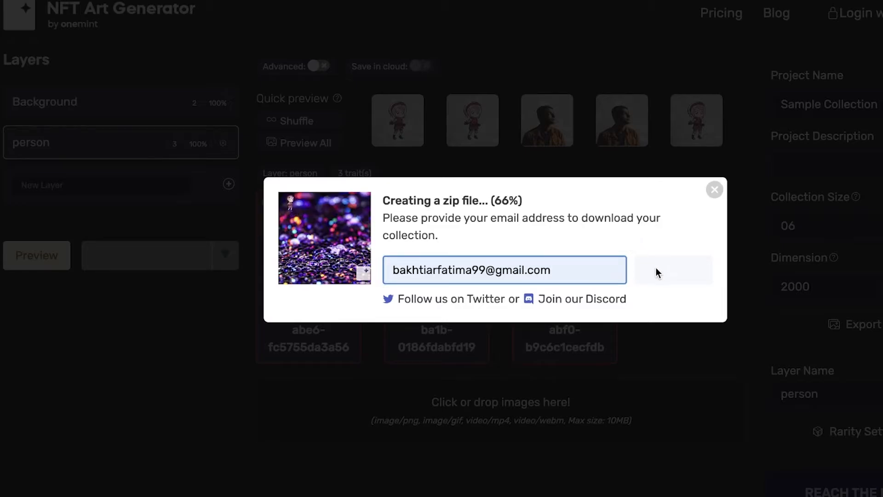
left_click(671, 266)
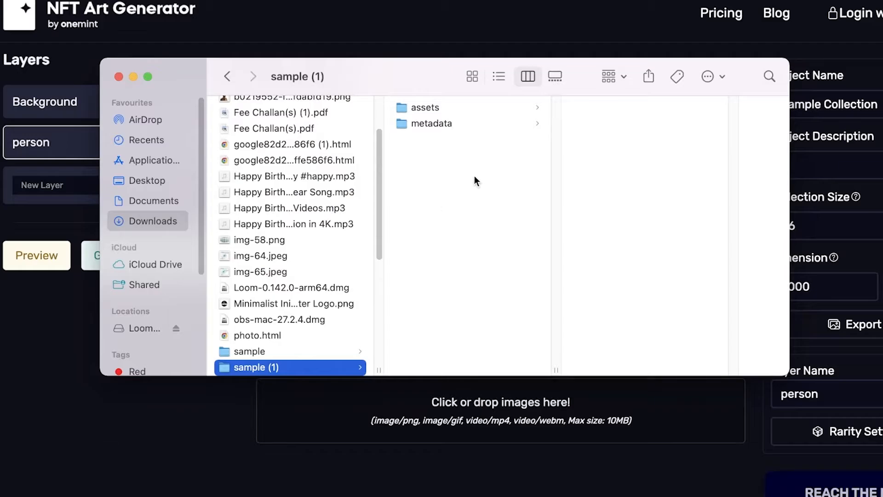
Open the assets folder inside the downloaded sample (1) folder and look through the generated images, starting with 1.webp
left_click(461, 129)
left_click(451, 106)
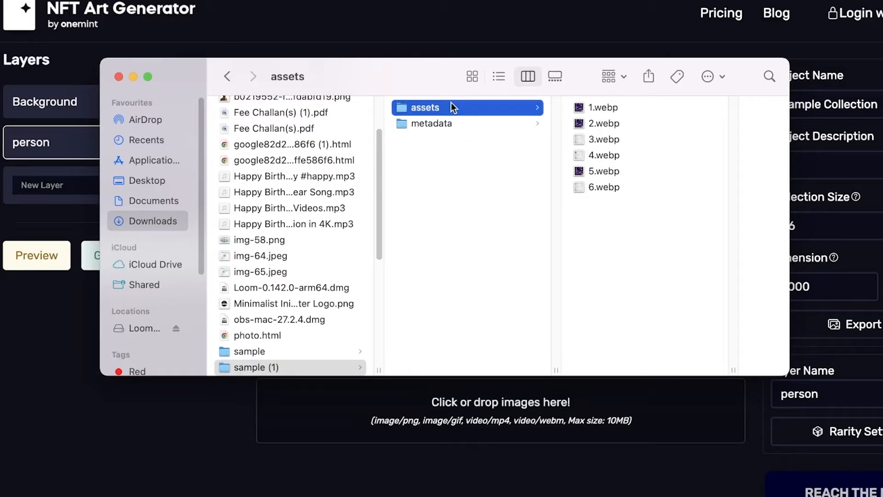
left_click(577, 110)
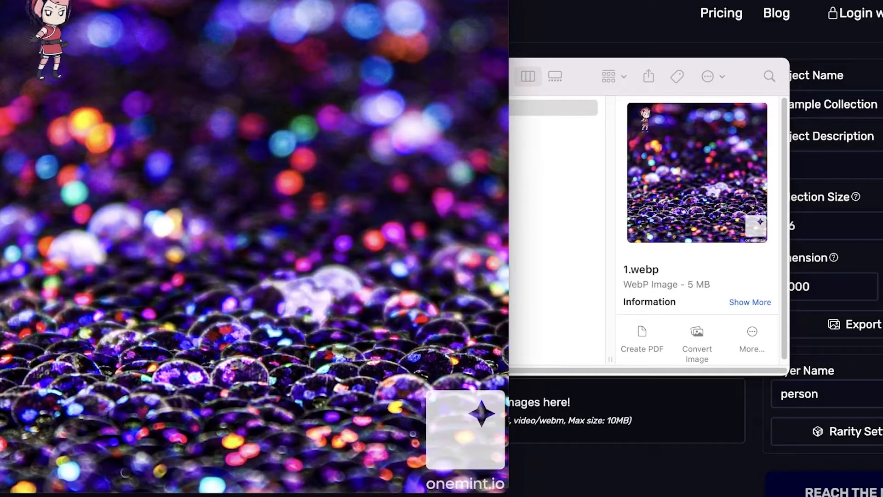
key("super+w")
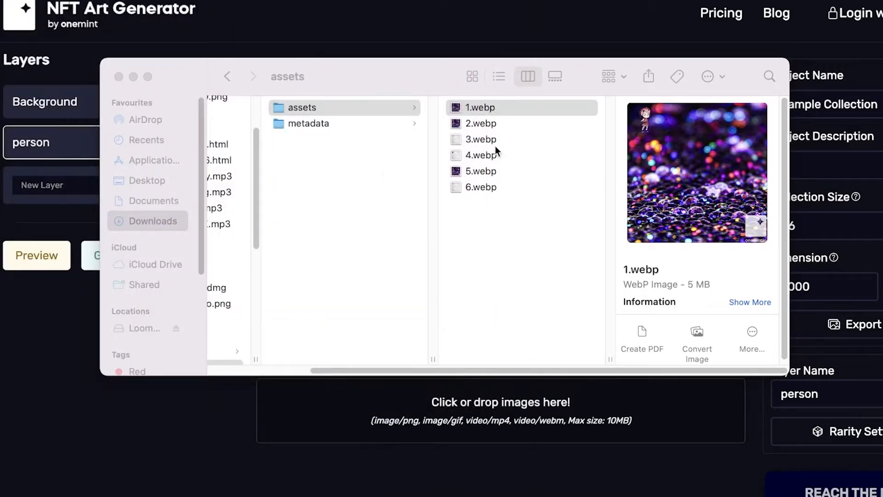
key("Down")
key("Down")
key("Down")
key("Down")
key("Down")
key("Up")
key("Up")
key("Up")
key("Up")
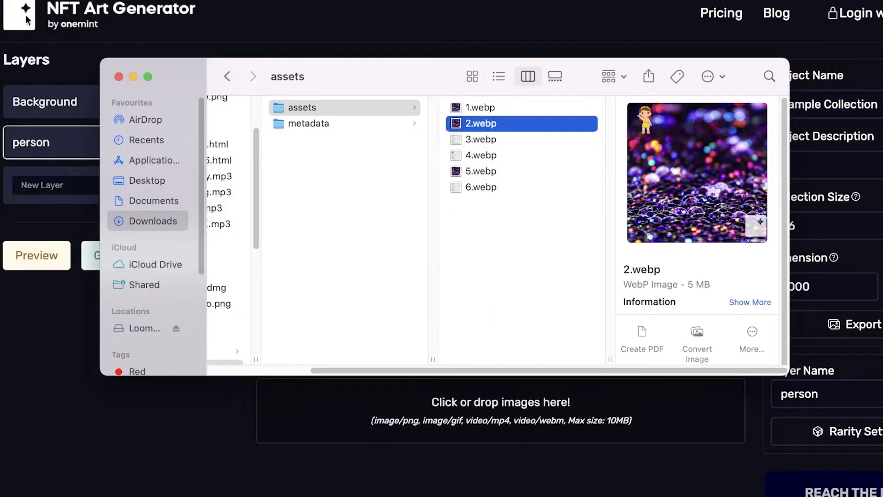
Switch to OpenSea, glance over the trending collections and start creating an item
left_click(335, 29)
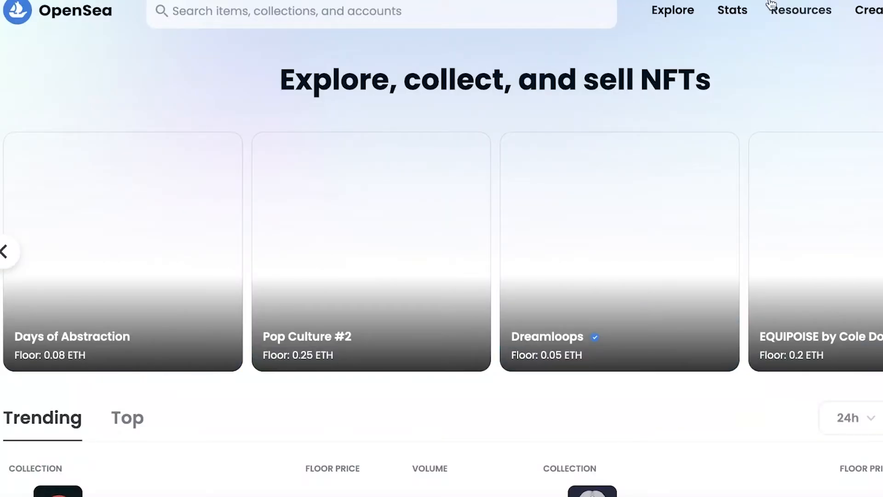
mouse_move(758, 28)
scroll(600, 128, "down", 10)
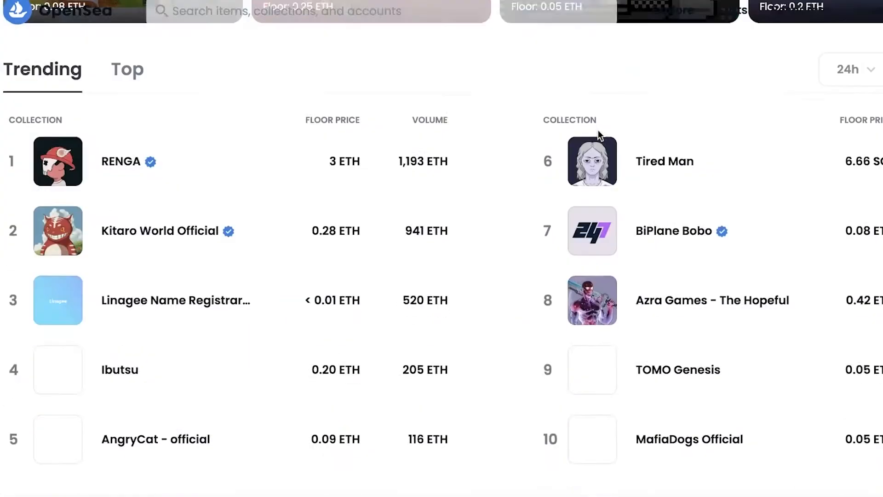
scroll(600, 136, "up", 10)
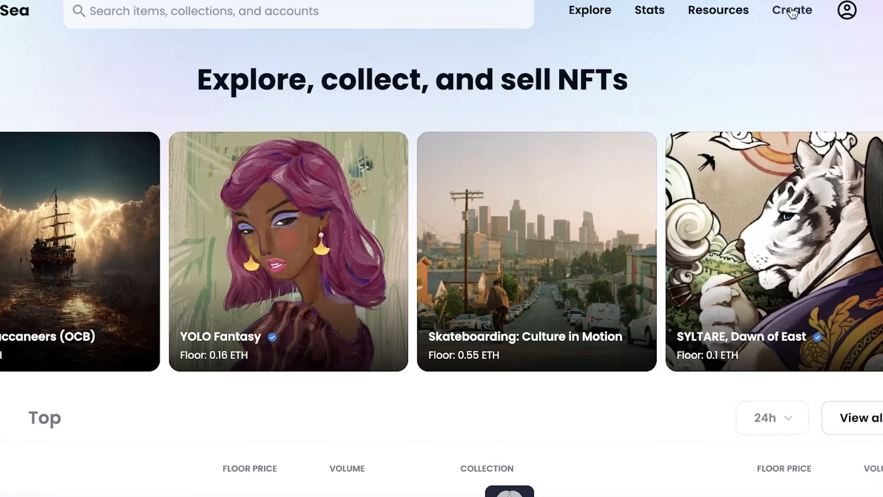
left_click(874, 11)
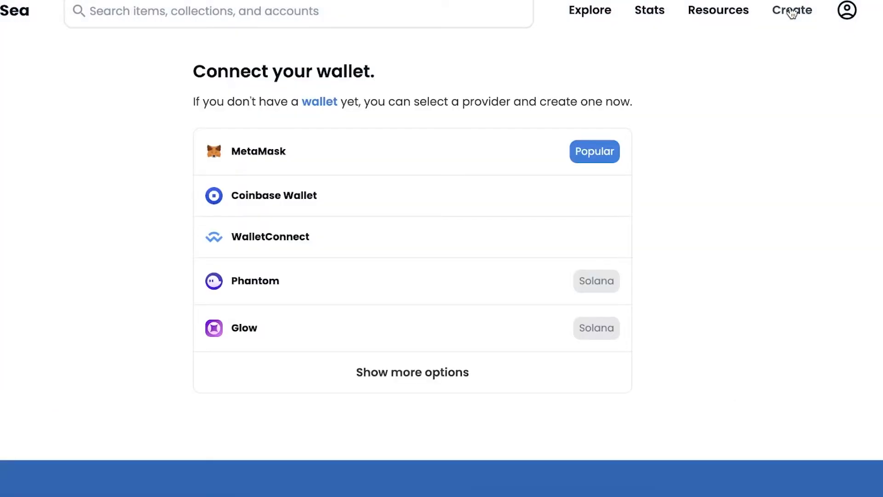
Connect the MetaMask wallet to OpenSea from the full list of wallet providers, then accept and sign the terms of service
left_click(315, 382)
scroll(300, 219, "down", 9)
scroll(286, 329, "up", 7)
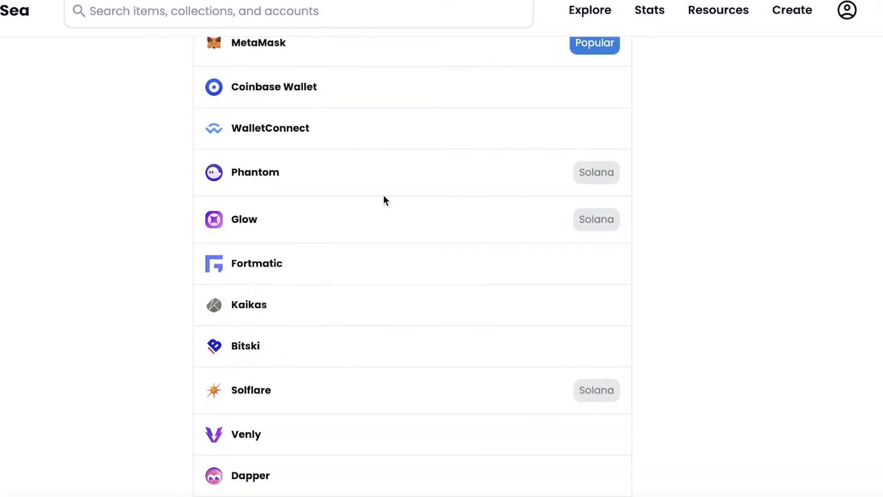
scroll(719, 210, "up", 1)
left_click(248, 87)
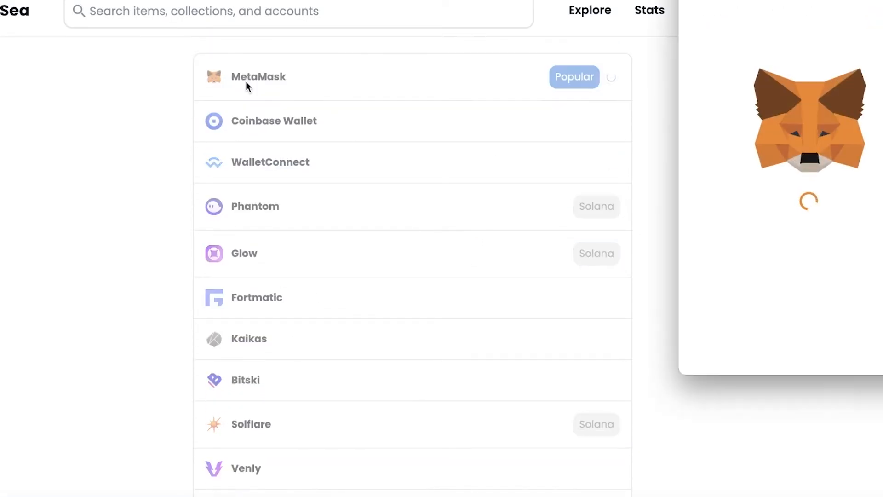
left_click(880, 345)
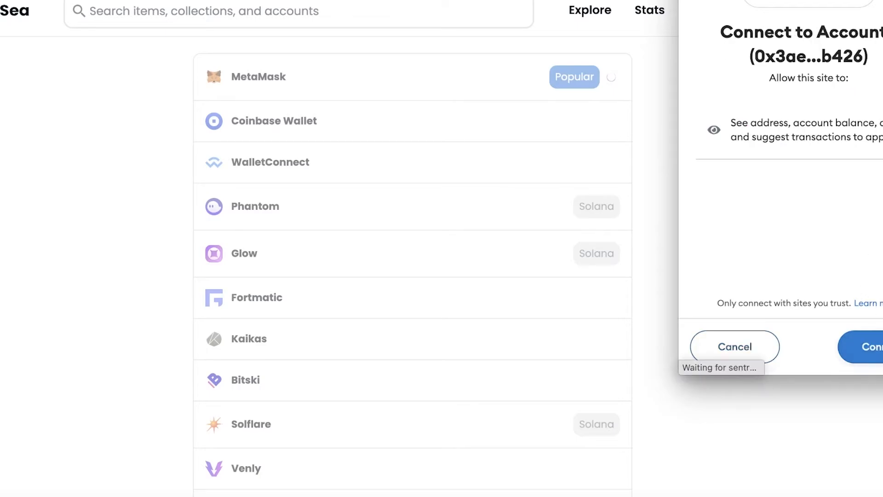
left_click(876, 346)
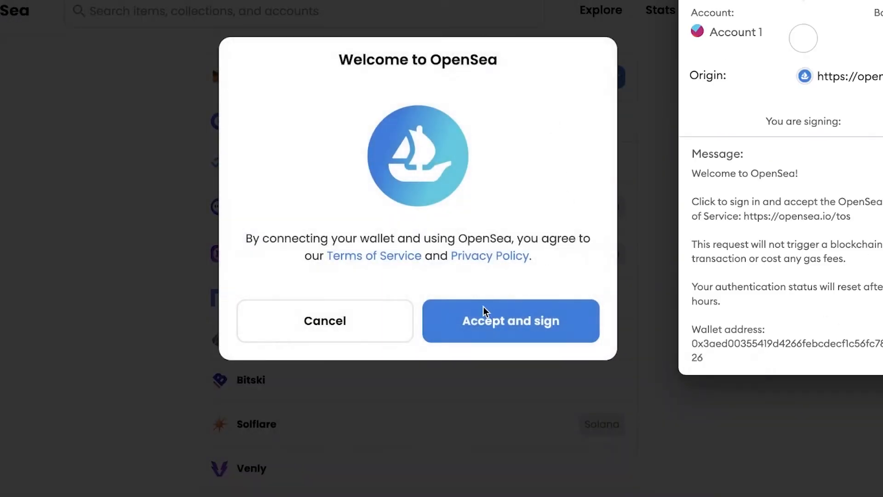
left_click(479, 325)
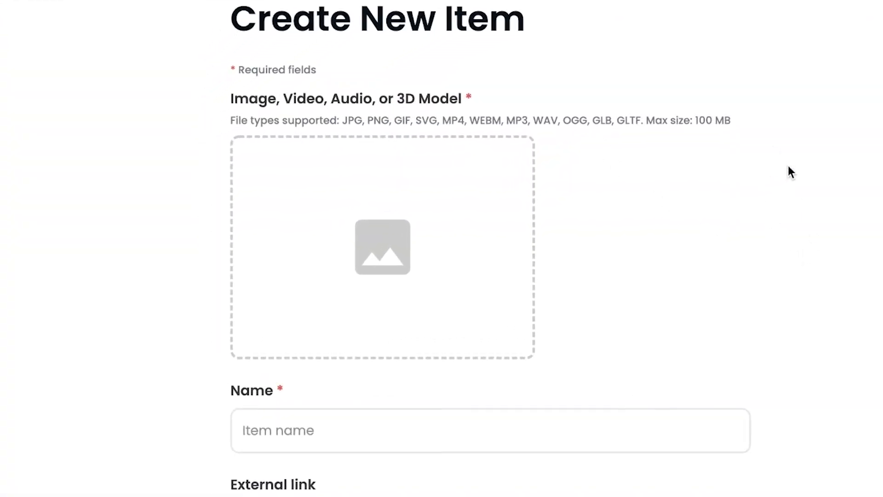
Upload the purple glitter image 17588dcf-efed-4628-b7d2-6599dd0c7328.png from the Downloads folder as the new item's media
left_click(322, 197)
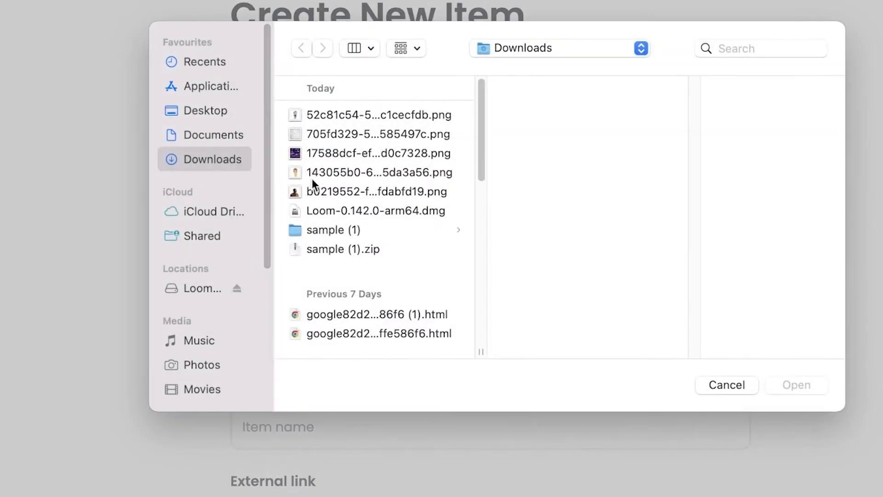
left_click(316, 170)
left_click(351, 156)
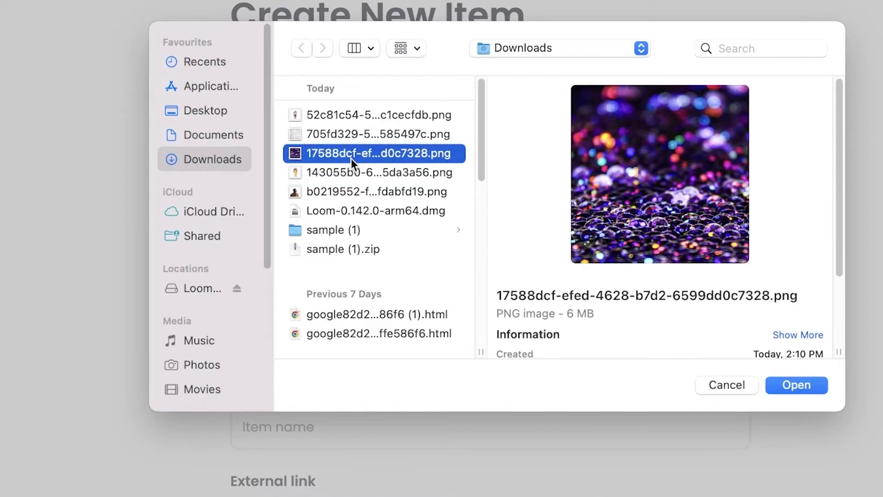
left_click(821, 388)
Name the new item Sample NFGT
scroll(736, 198, "down", 10)
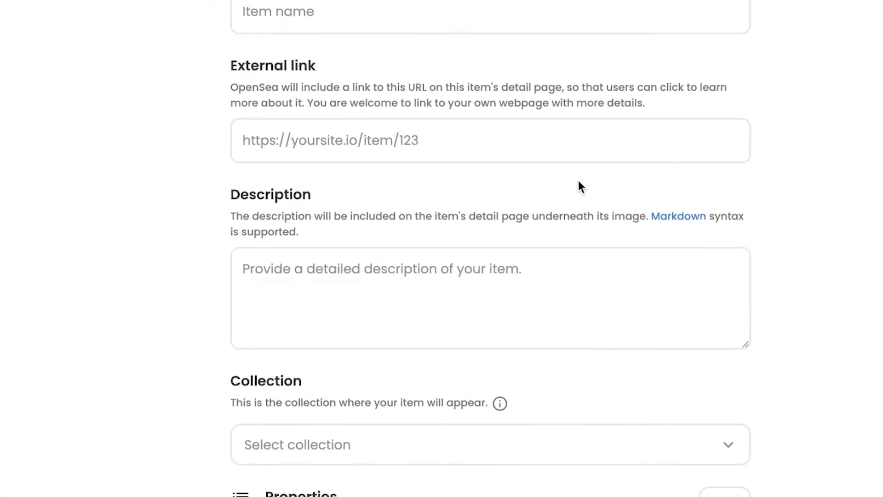
scroll(371, 69, "up", 1)
left_click(373, 50)
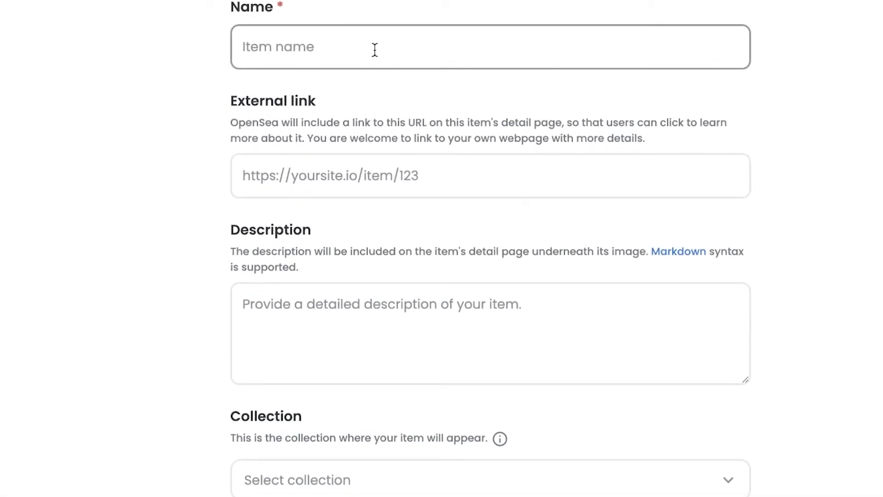
type("Sample NFGT")
Check the remaining item fields without changing them, create the item, complete the human verification and dismiss the creation notice
scroll(353, 267, "down", 5)
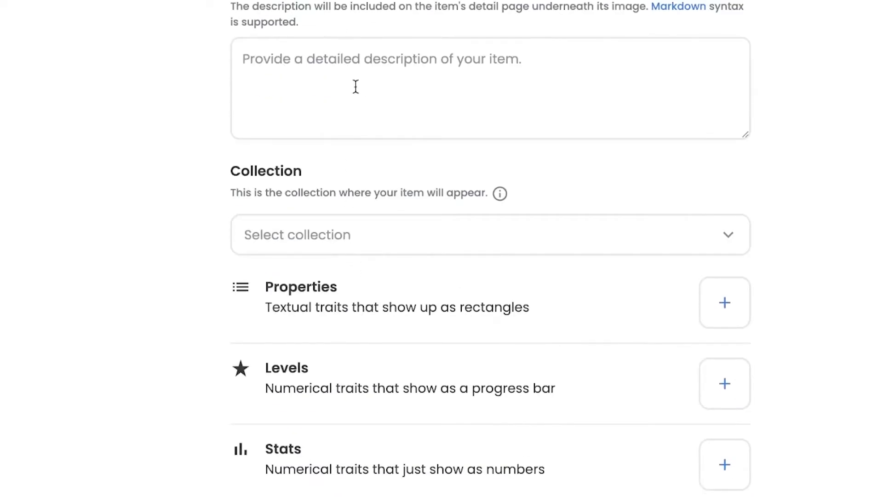
scroll(546, 33, "down", 10)
scroll(479, 154, "up", 5)
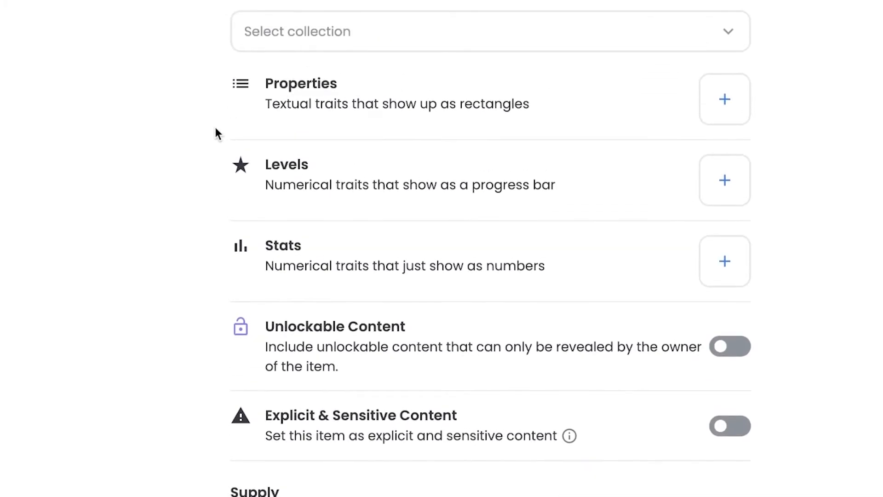
scroll(216, 132, "down", 9)
scroll(221, 133, "up", 8)
scroll(221, 134, "down", 12)
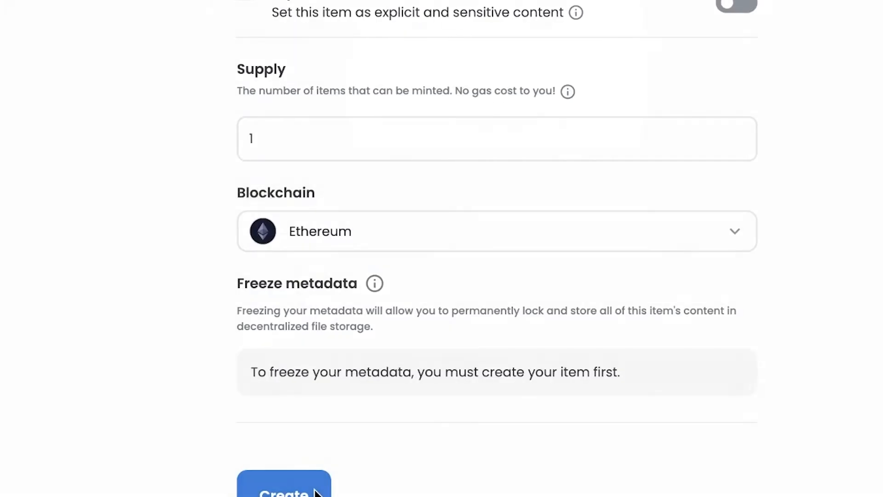
left_click(315, 493)
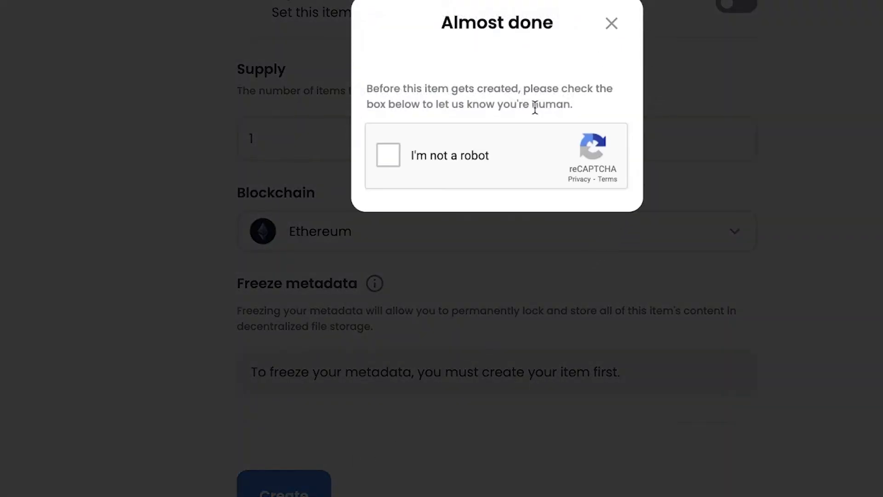
left_click(420, 154)
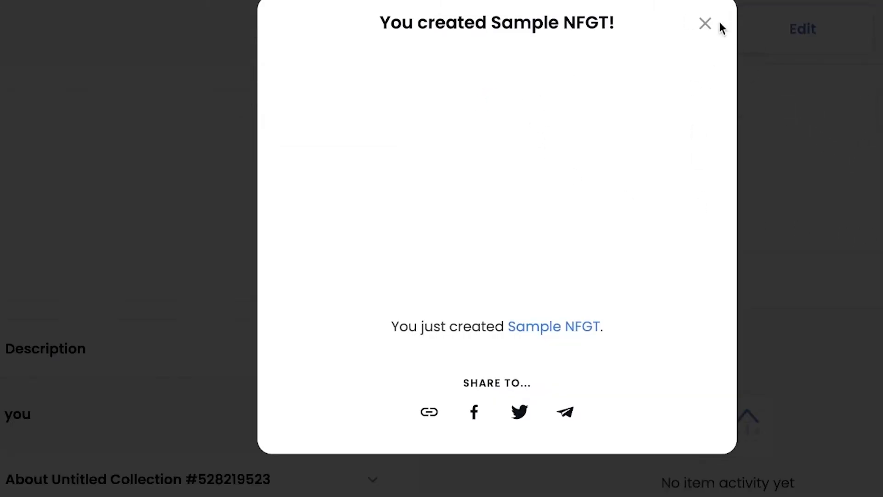
left_click(706, 25)
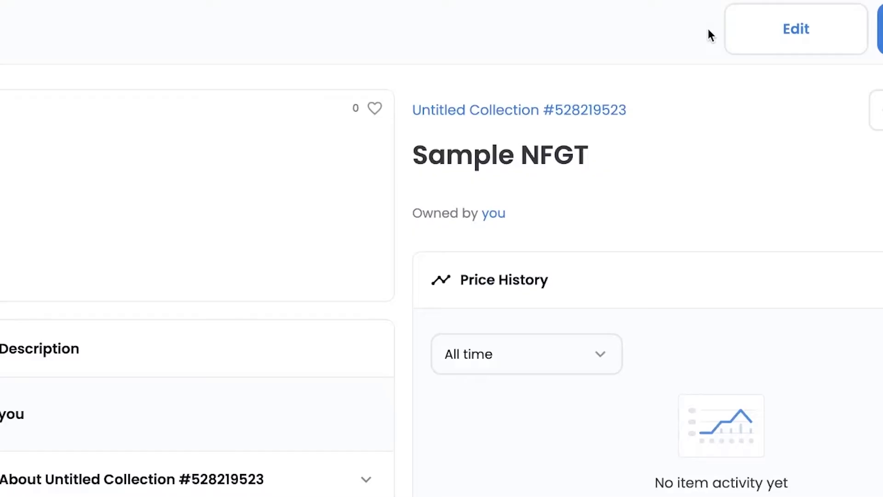
Examine the new item's page, including its description, listings, offers, item activity and collection sections
scroll(583, 167, "down", 10)
scroll(576, 191, "up", 10)
scroll(509, 228, "down", 7)
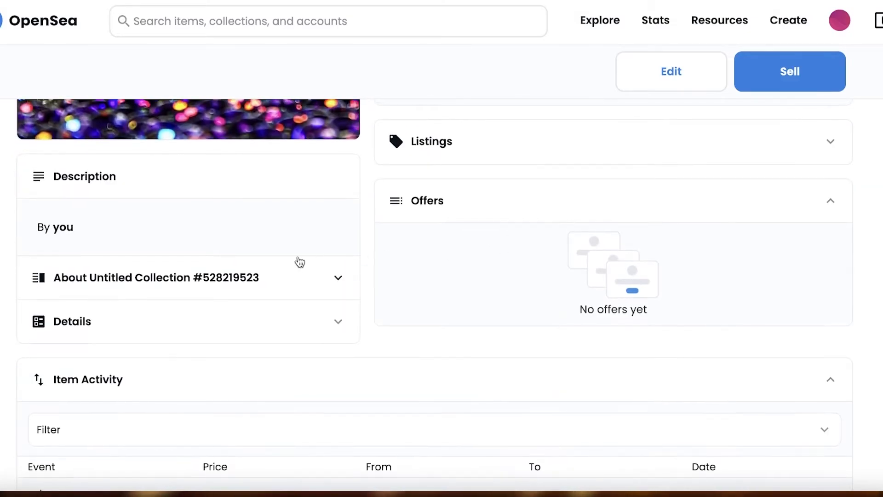
scroll(296, 260, "down", 7)
scroll(190, 234, "up", 1)
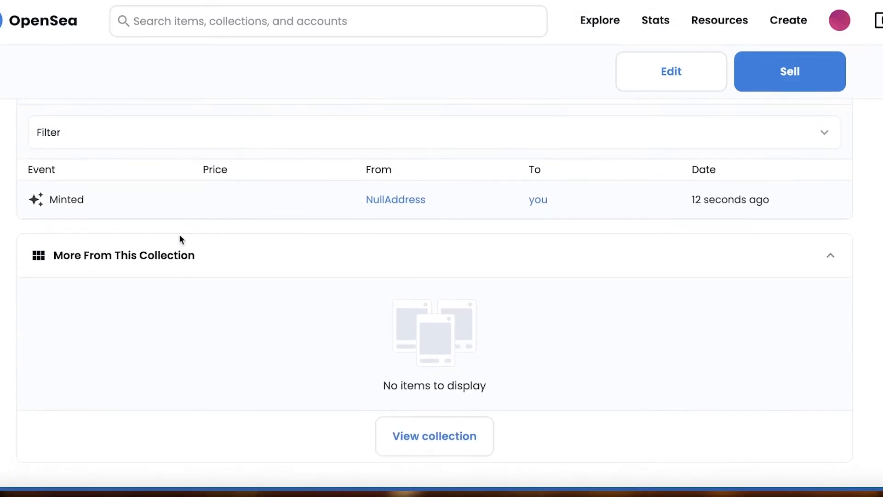
scroll(570, 138, "up", 6)
scroll(257, 237, "down", 1)
scroll(256, 238, "down", 5)
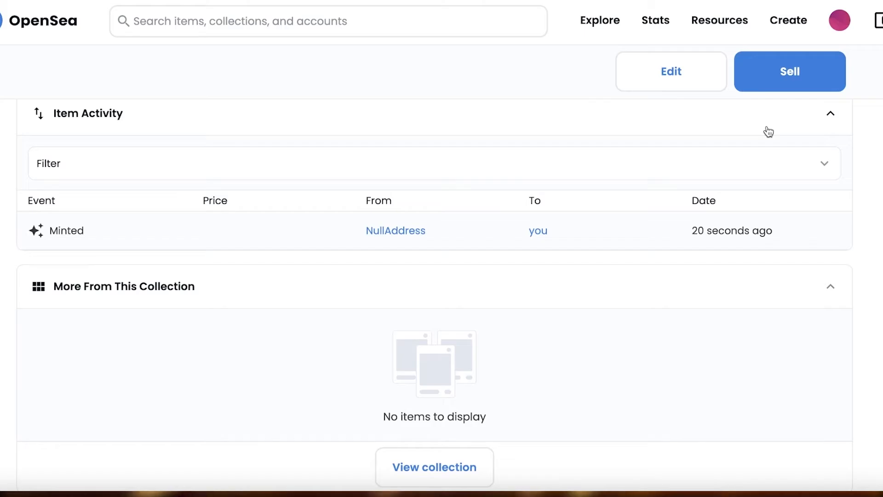
Open the item's sale listing form, review its price, duration and fees, and return to the item page without listing it
left_click(788, 73)
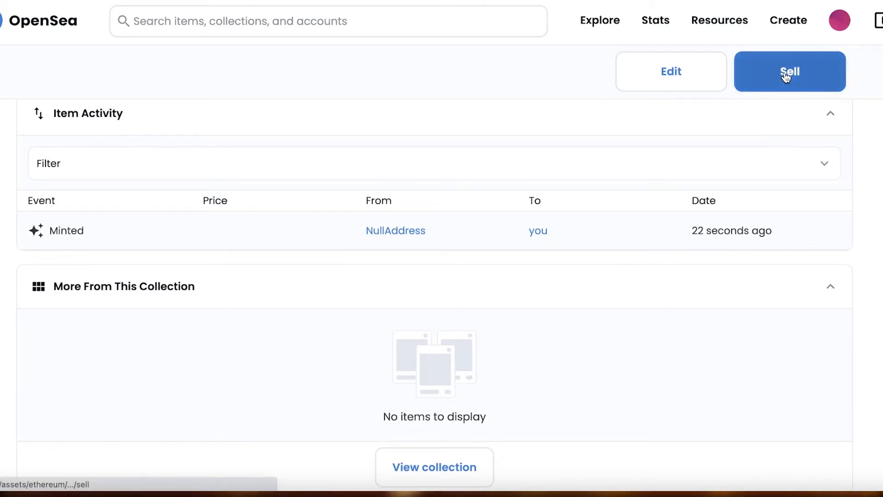
scroll(271, 159, "down", 3)
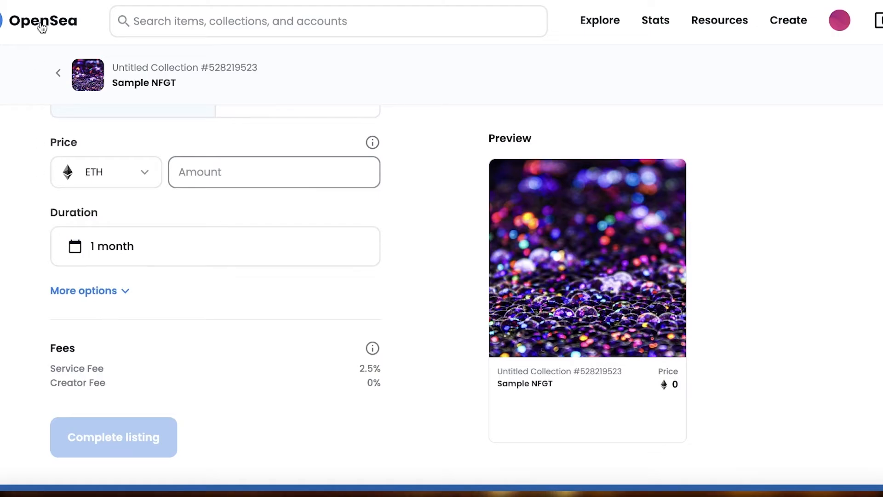
scroll(239, 209, "up", 5)
left_click(67, 78)
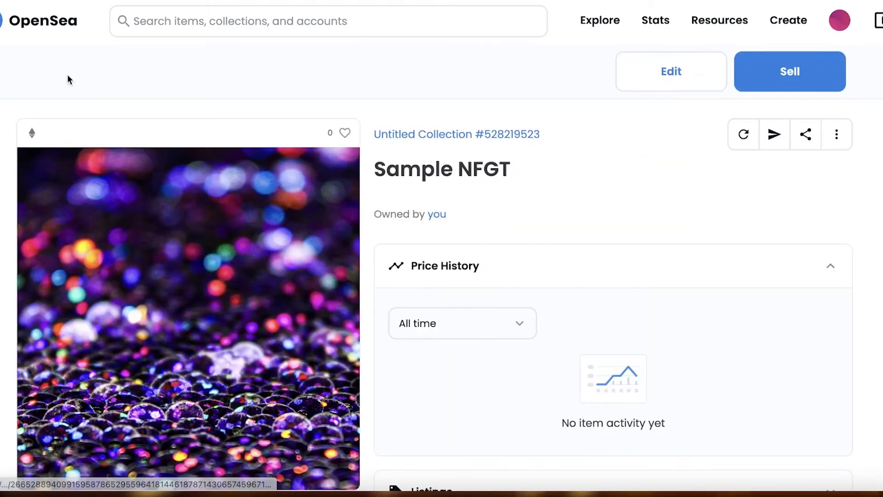
Look over the item page again down to its activity and collection sections and bring up the account options
scroll(528, 129, "down", 8)
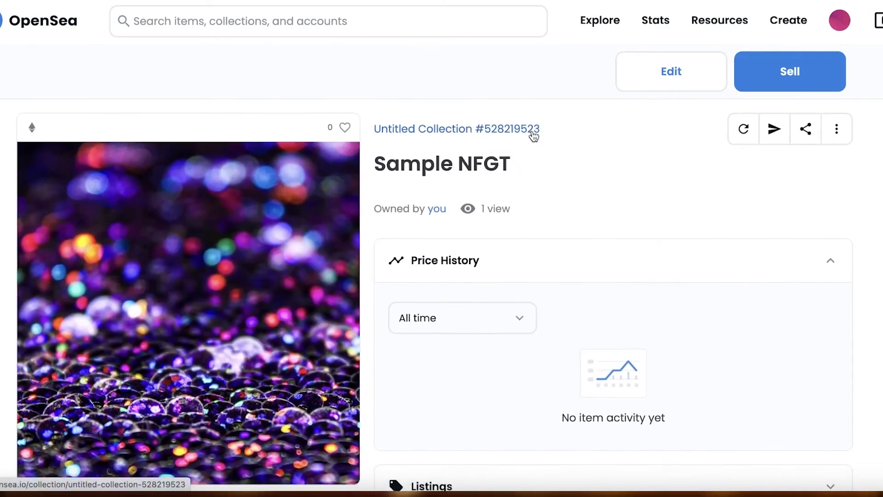
scroll(532, 131, "down", 15)
scroll(535, 137, "up", 10)
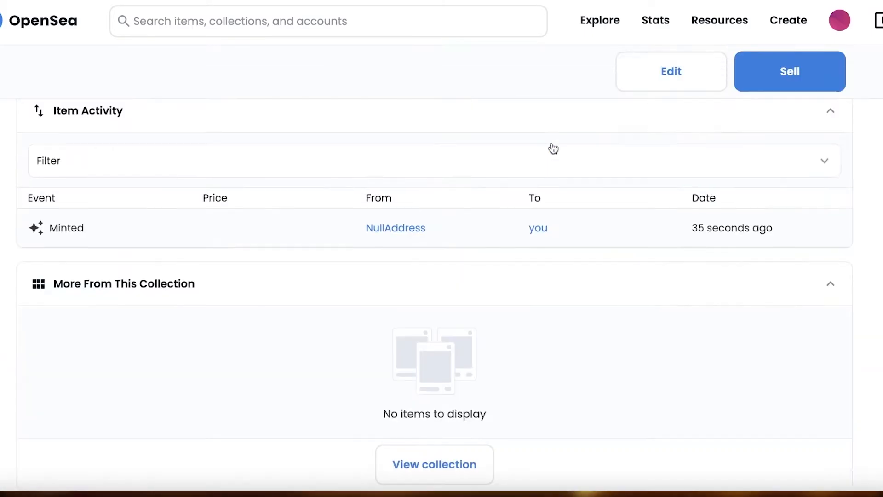
mouse_move(839, 19)
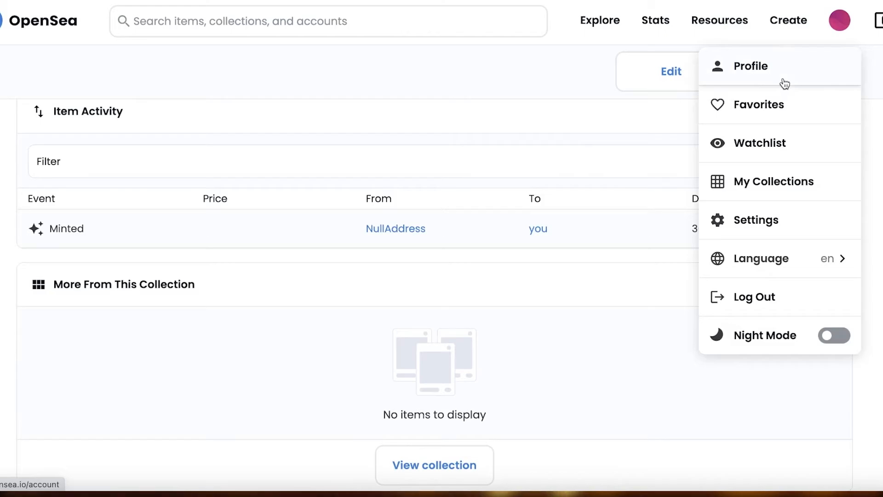